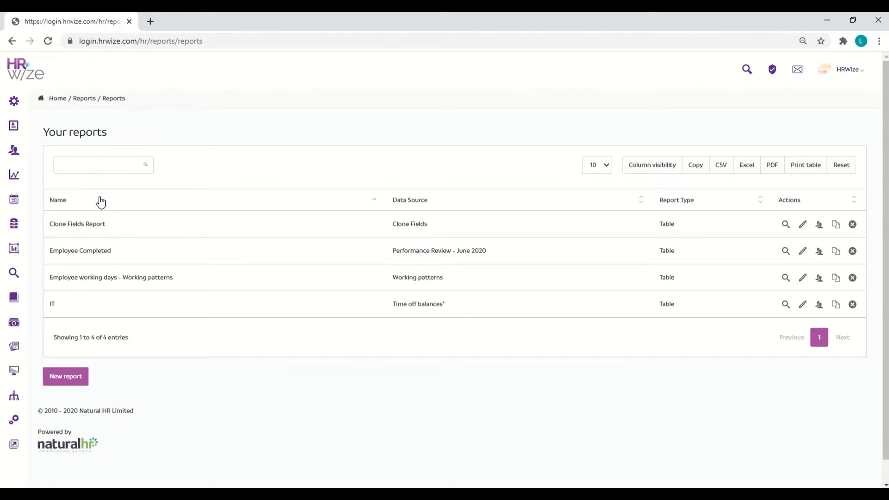
# - Start a new Table report using the Employees data source and name it Employee Regretted Leavers
pyautogui.click(76, 382)
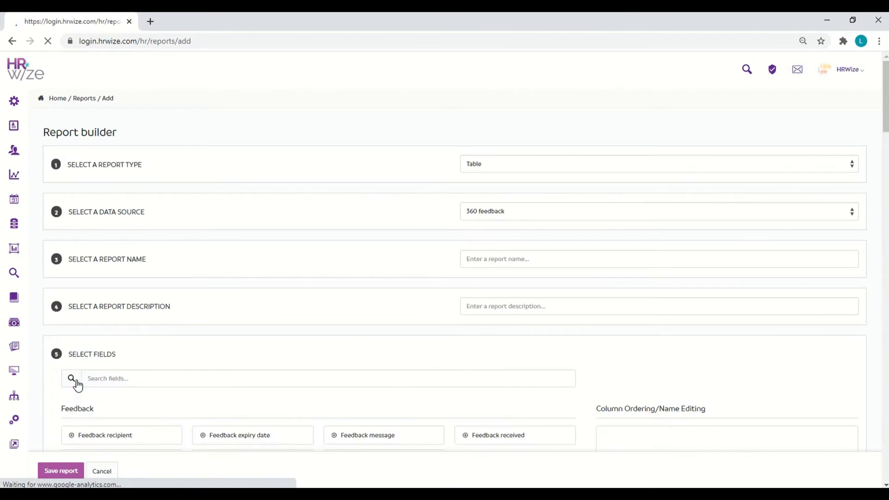
pyautogui.click(556, 171)
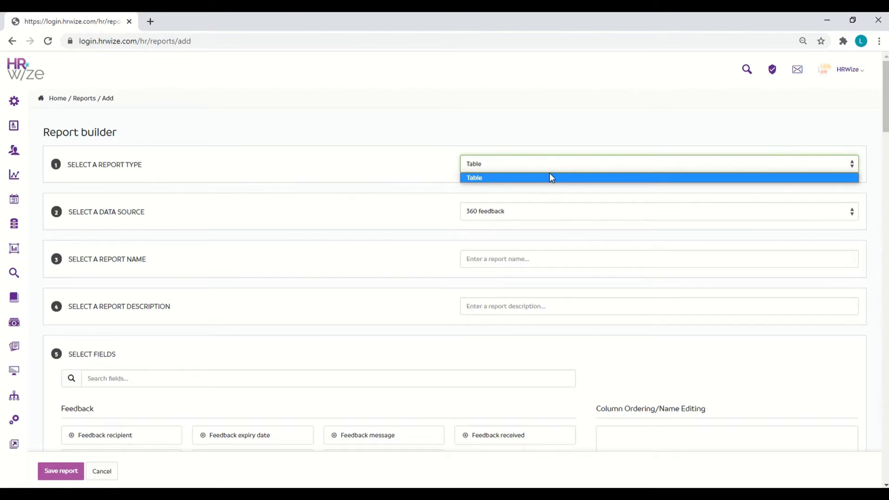
pyautogui.click(510, 211)
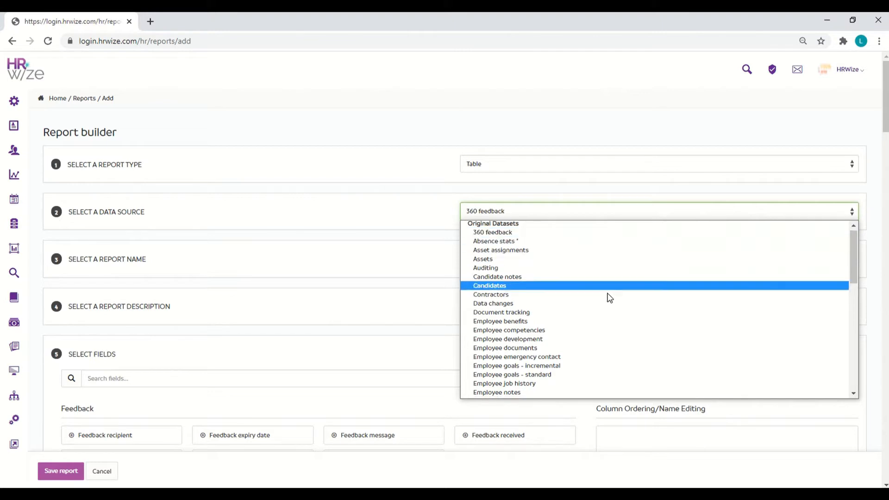
pyautogui.scroll(-5, 607, 298)
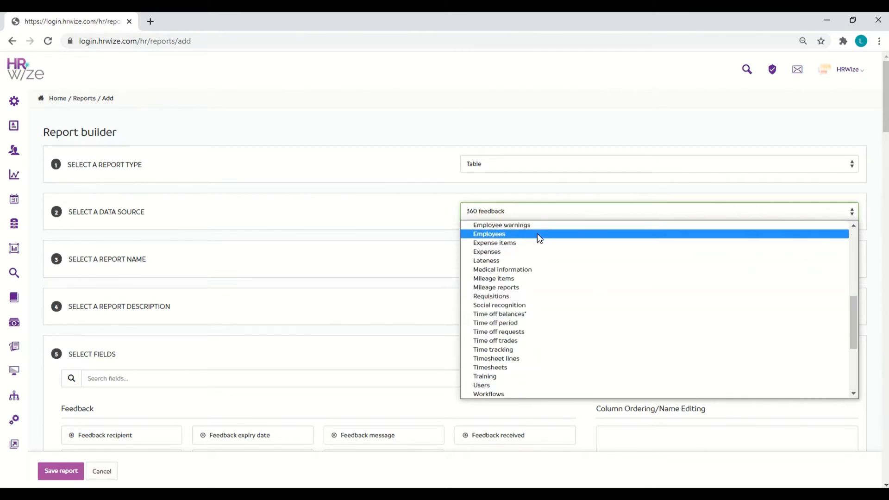
pyautogui.click(538, 235)
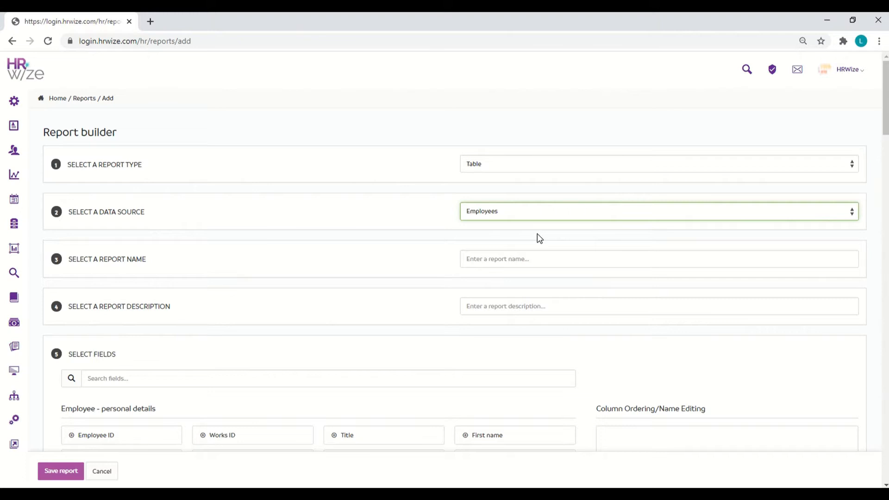
pyautogui.click(532, 258)
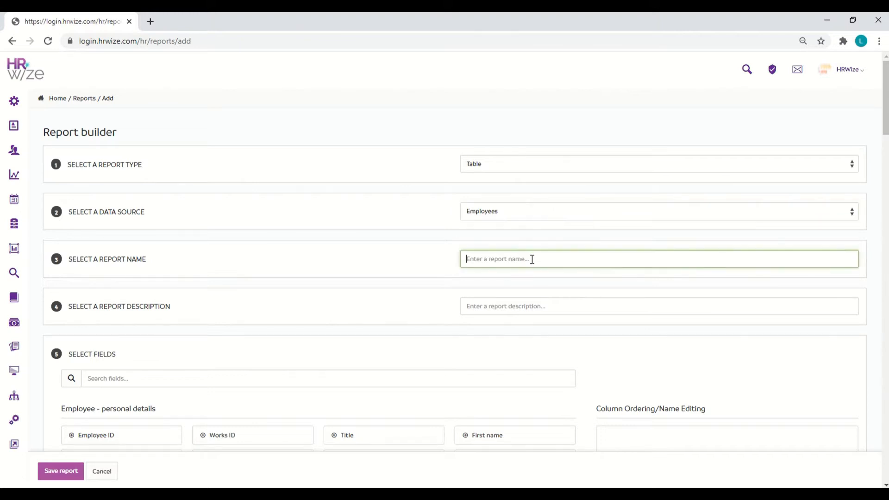
pyautogui.write('Employee Regretted Leavers')
# - Look through the available employee fields and add the Full name field to the report
pyautogui.scroll(-3, 514, 304)
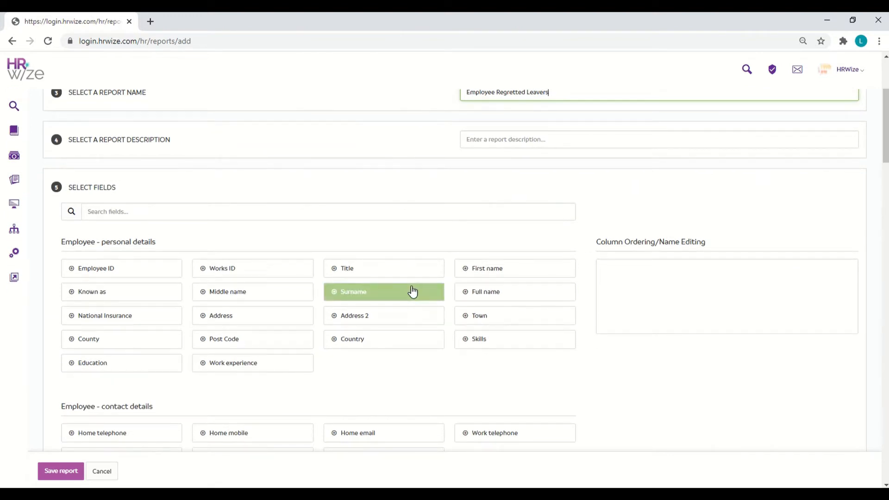
pyautogui.scroll(-6, 414, 290)
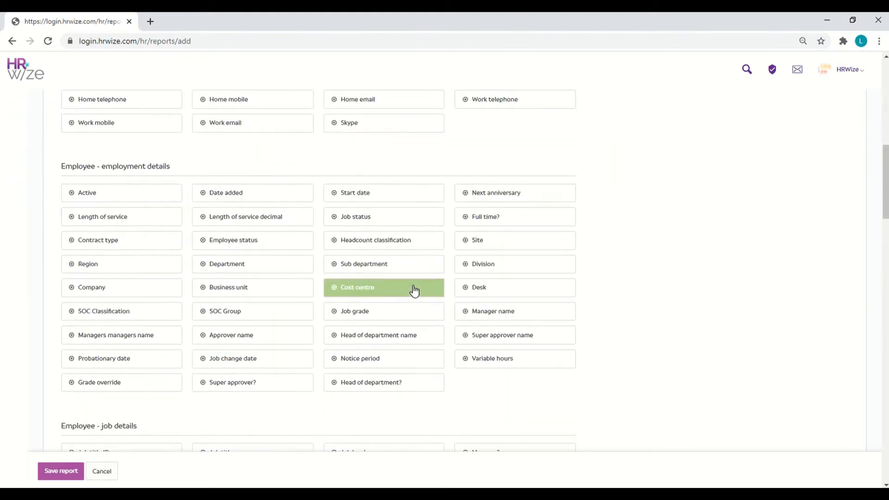
pyautogui.scroll(-12, 414, 291)
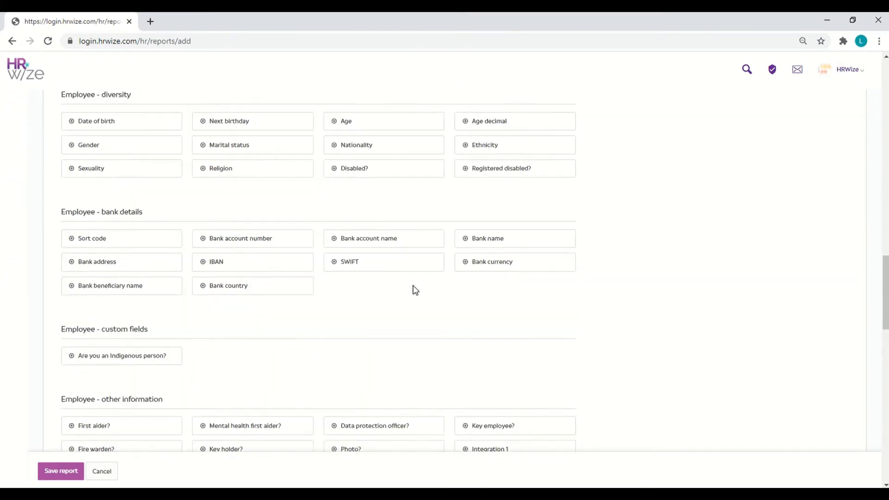
pyautogui.scroll(-3, 415, 291)
pyautogui.scroll(8, 416, 290)
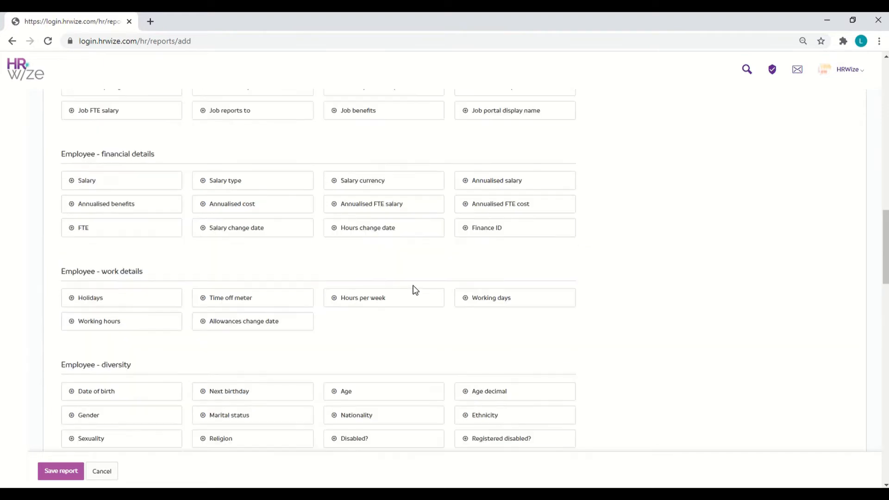
pyautogui.scroll(15, 415, 290)
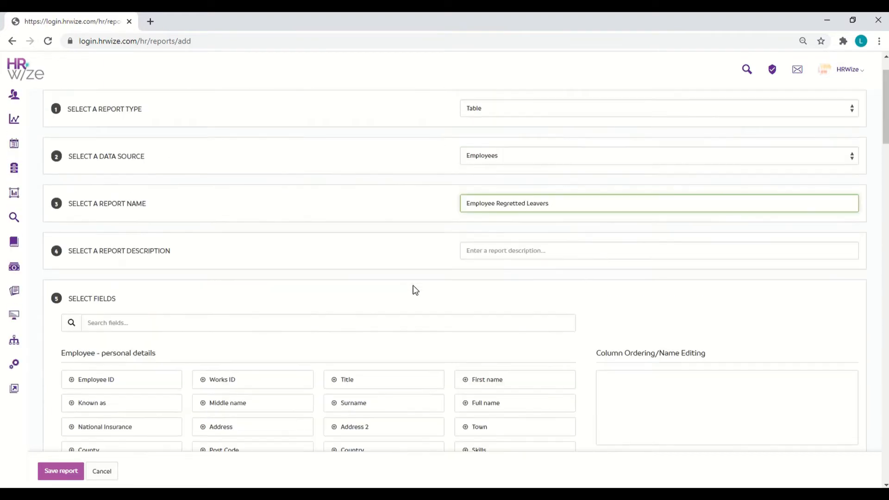
pyautogui.scroll(-3, 416, 290)
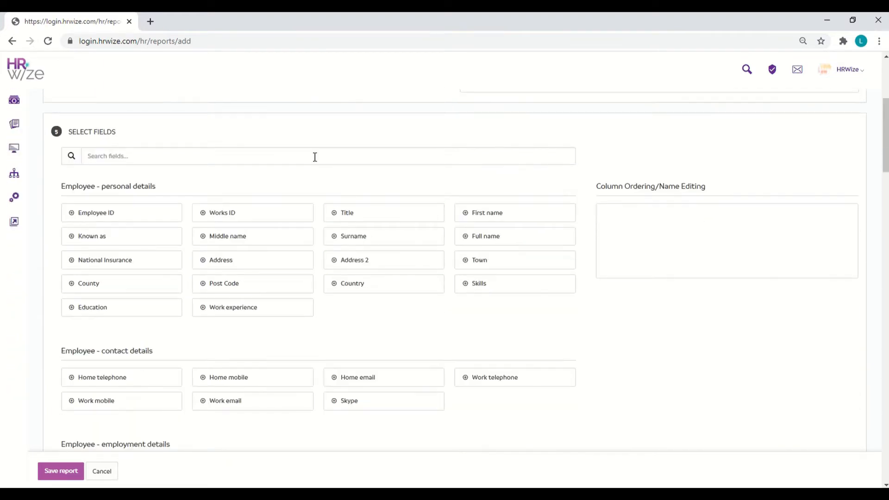
pyautogui.click(315, 158)
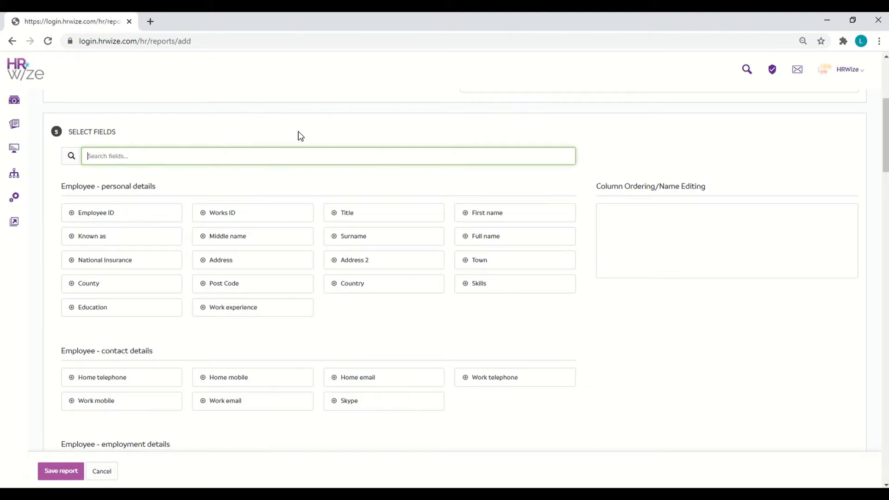
pyautogui.write('full')
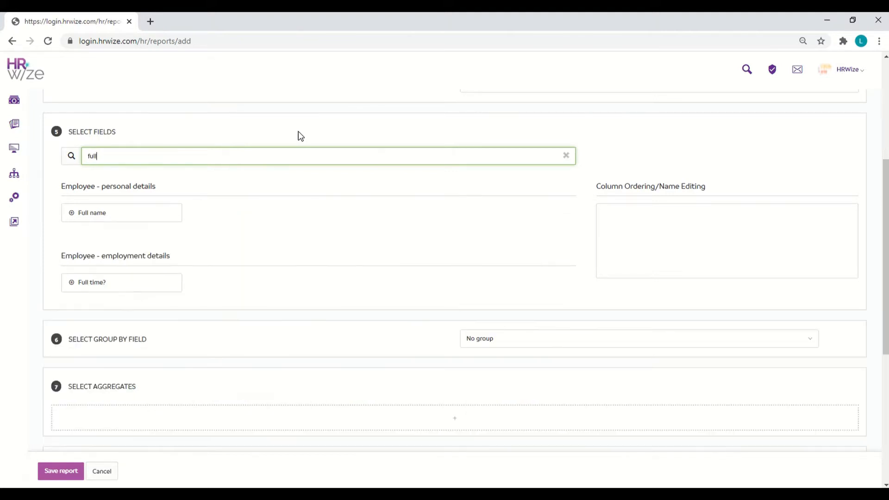
pyautogui.click(161, 208)
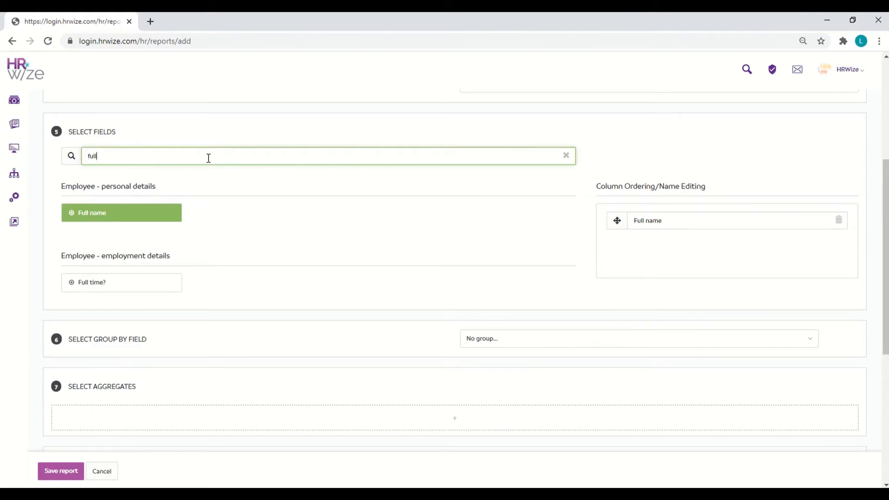
# - Search the report fields for date and add the employment Start date field
pyautogui.press('BackSpace')
pyautogui.press('BackSpace')
pyautogui.press('BackSpace')
pyautogui.press('BackSpace')
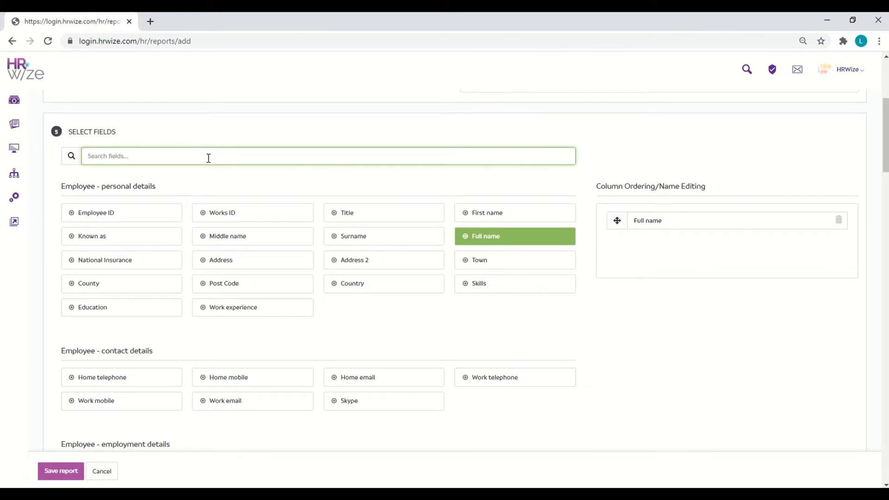
pyautogui.write('date')
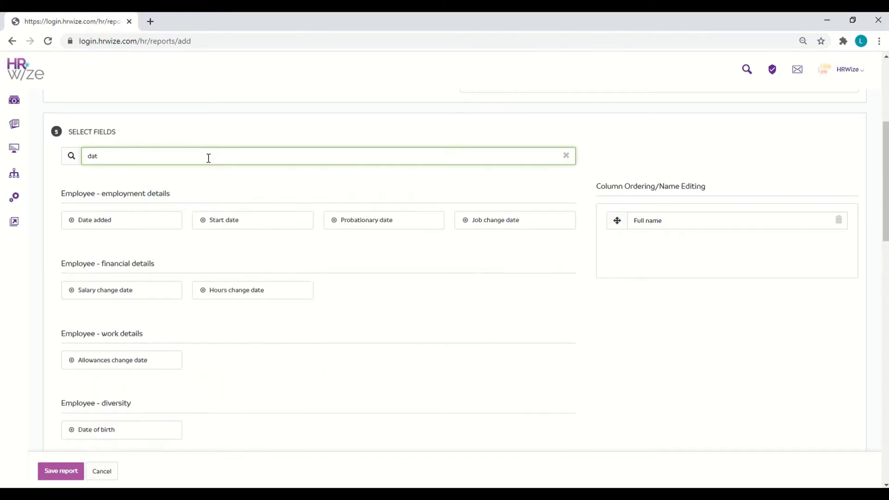
# - Add the leaver information fields Leave reason, Regretted leaver? and Leave date to the report
pyautogui.press('BackSpace')
pyautogui.press('BackSpace')
pyautogui.press('BackSpace')
pyautogui.press('BackSpace')
pyautogui.write('leave re')
pyautogui.click(121, 220)
pyautogui.click(187, 155)
pyautogui.click(166, 245)
pyautogui.click(121, 220)
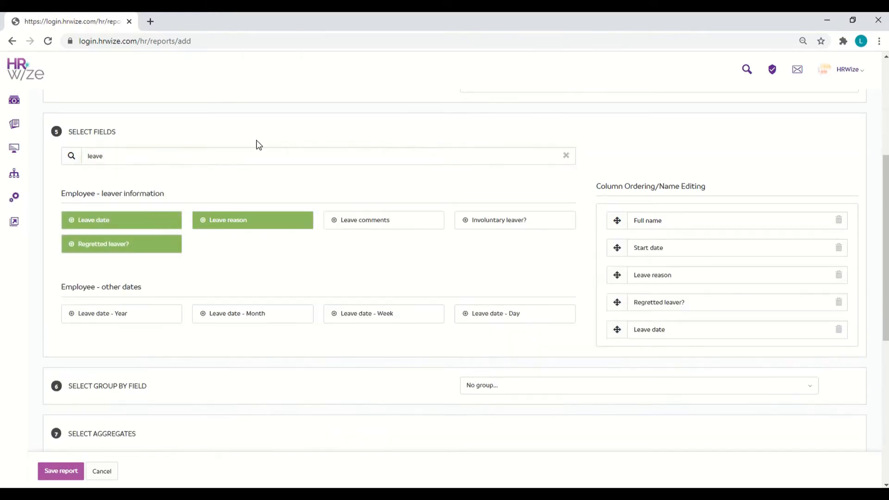
# - Add the Department and Site fields from the employment details to the report
pyautogui.write('depart')
pyautogui.click(121, 220)
pyautogui.press('BackSpace')
pyautogui.press('BackSpace')
pyautogui.press('BackSpace')
pyautogui.press('BackSpace')
pyautogui.press('BackSpace')
pyautogui.press('BackSpace')
pyautogui.write('site')
pyautogui.click(139, 221)
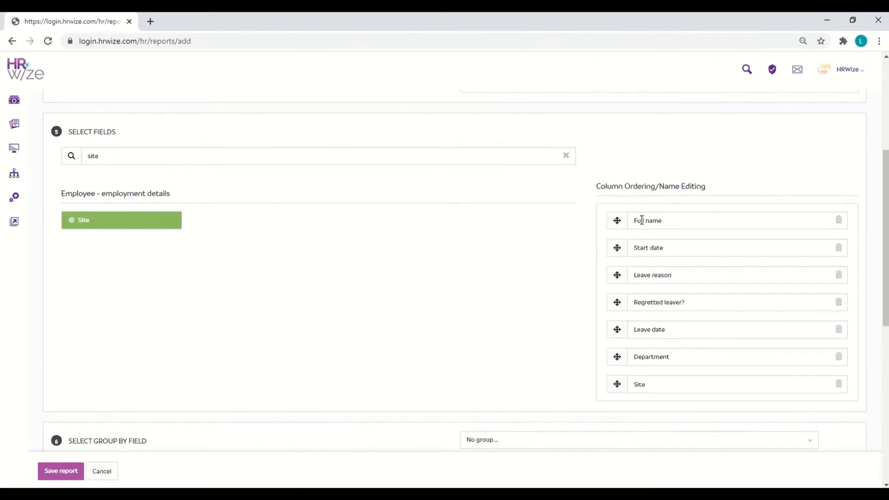
# - Change the label of the Full name column to Full Name
pyautogui.click(681, 221)
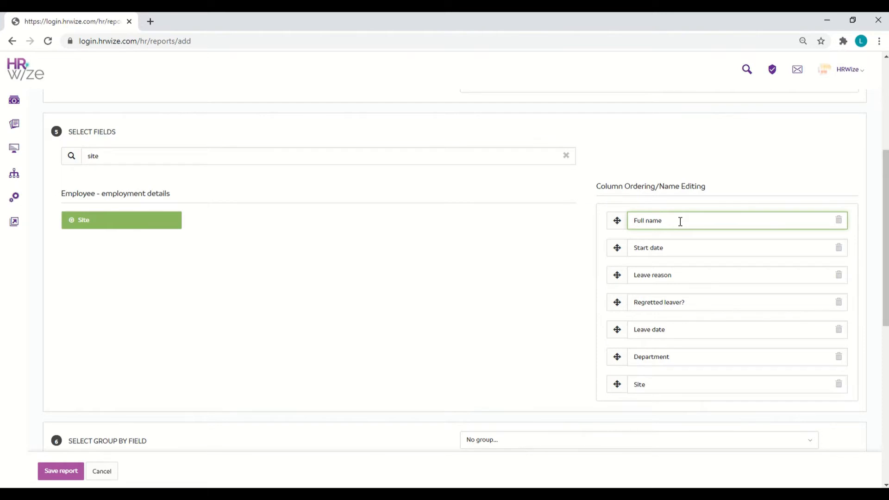
pyautogui.press('BackSpace')
pyautogui.press('BackSpace')
pyautogui.press('BackSpace')
pyautogui.press('BackSpace')
pyautogui.write('Name')
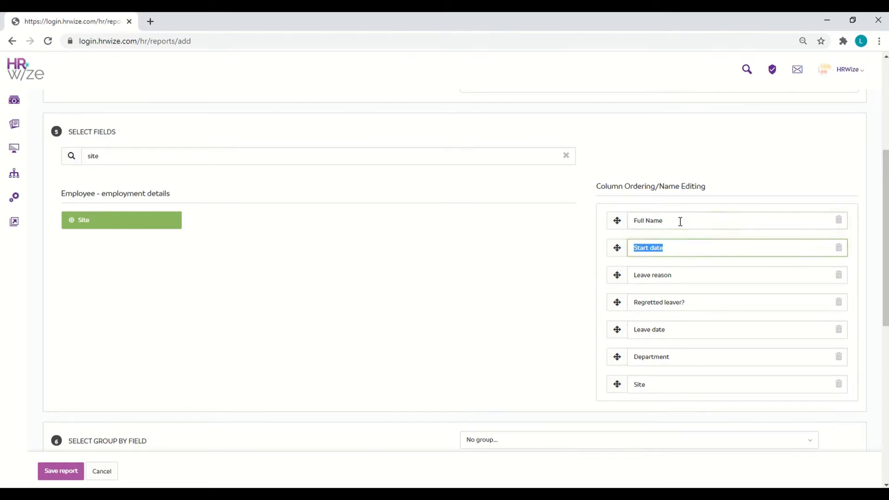
# - Remove the question mark from the Regretted leaver column label and change the Leave date label to Leave Date
pyautogui.press('Tab')
pyautogui.press('Tab')
pyautogui.press('Tab')
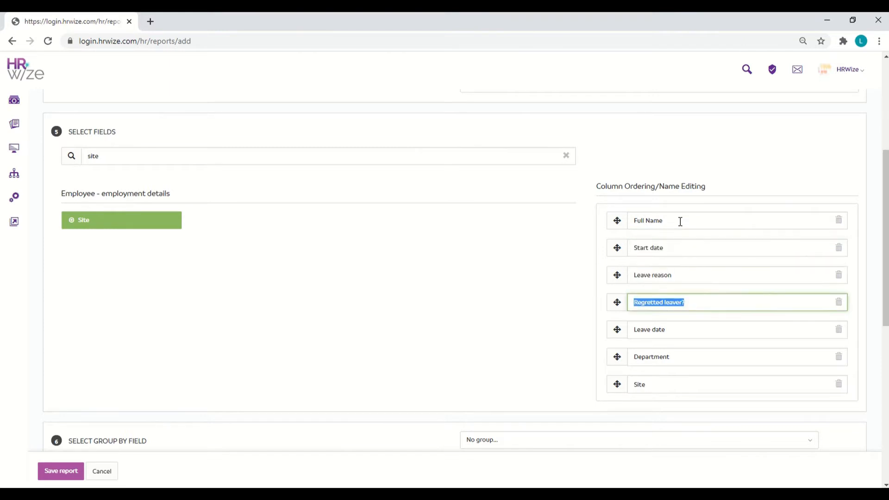
pyautogui.press('End')
pyautogui.press('BackSpace')
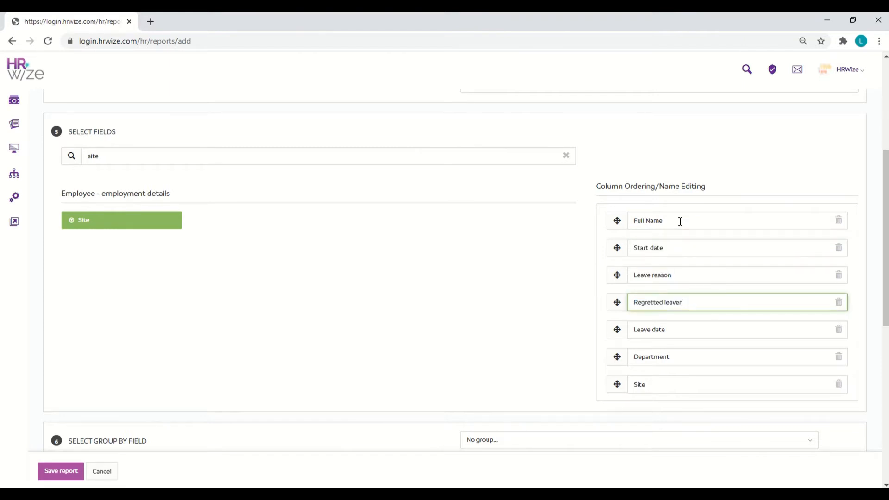
pyautogui.press('Tab')
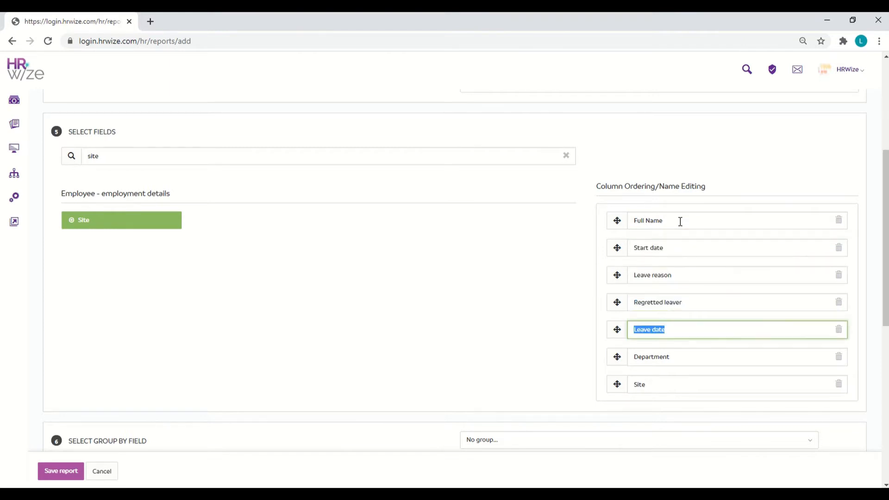
pyautogui.write('Leave Date')
# - Reorder the columns so Regretted leaver directly follows Full Name and Department and Site come before Start date
pyautogui.moveTo(616, 310); pyautogui.dragTo(628, 237)
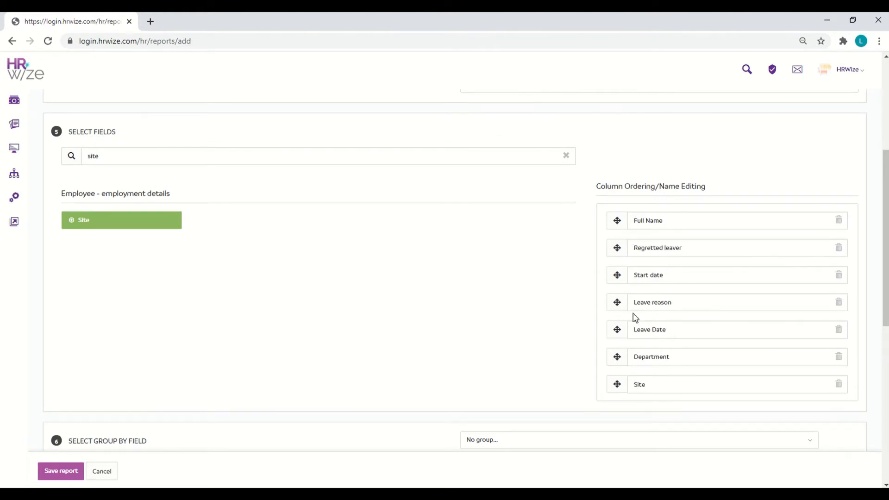
pyautogui.moveTo(619, 358); pyautogui.dragTo(634, 297)
# - Group the report by the Site field
pyautogui.scroll(-5, 633, 296)
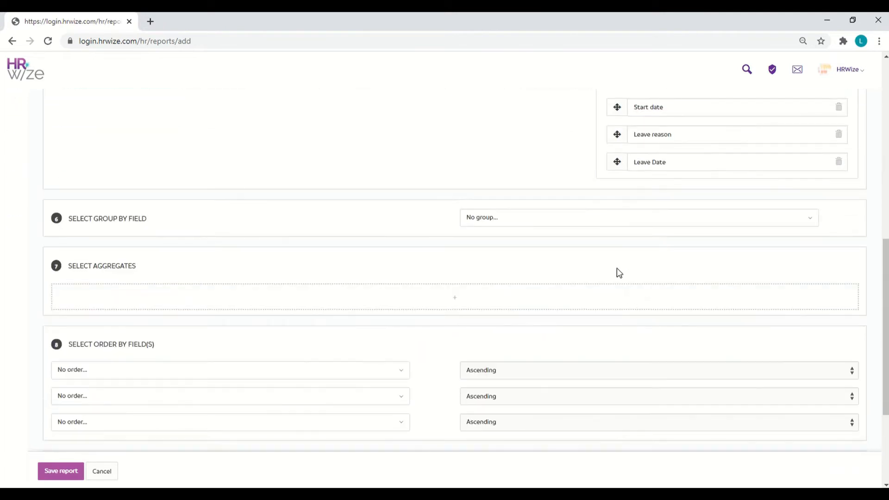
pyautogui.click(593, 225)
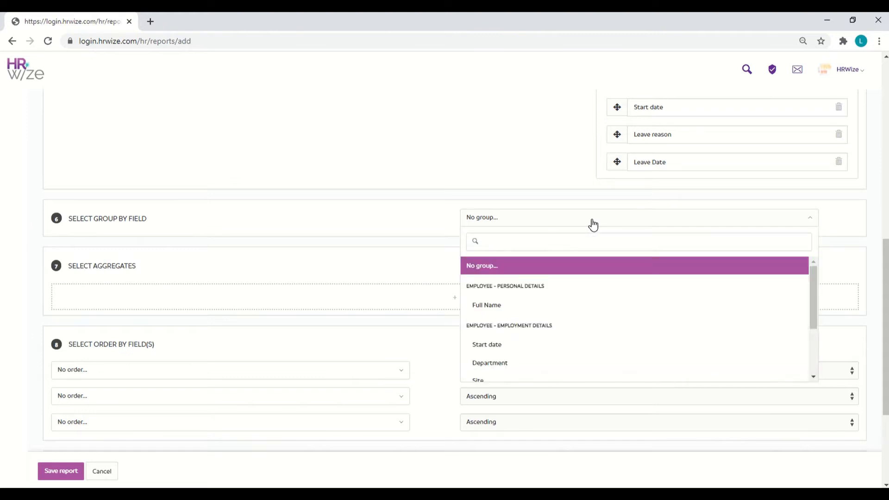
pyautogui.scroll(-2, 540, 307)
pyautogui.click(540, 299)
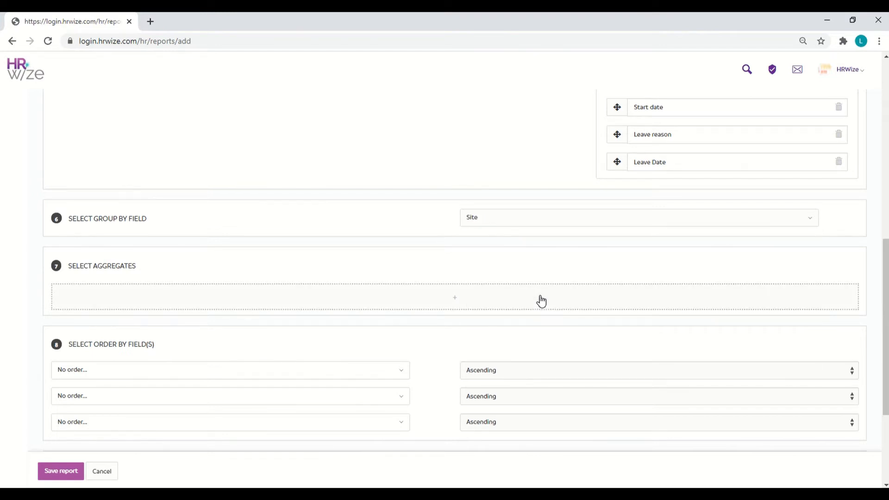
# - Add an aggregate to the report that applies Count to the Department field
pyautogui.click(451, 300)
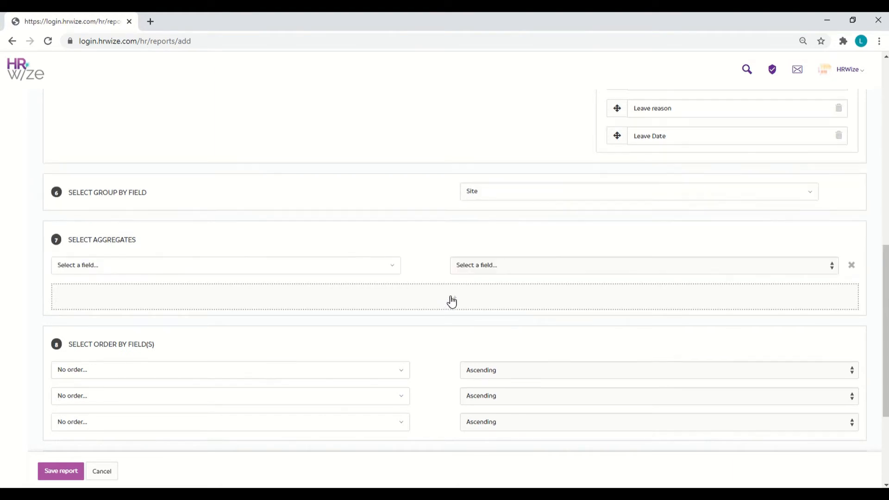
pyautogui.click(360, 272)
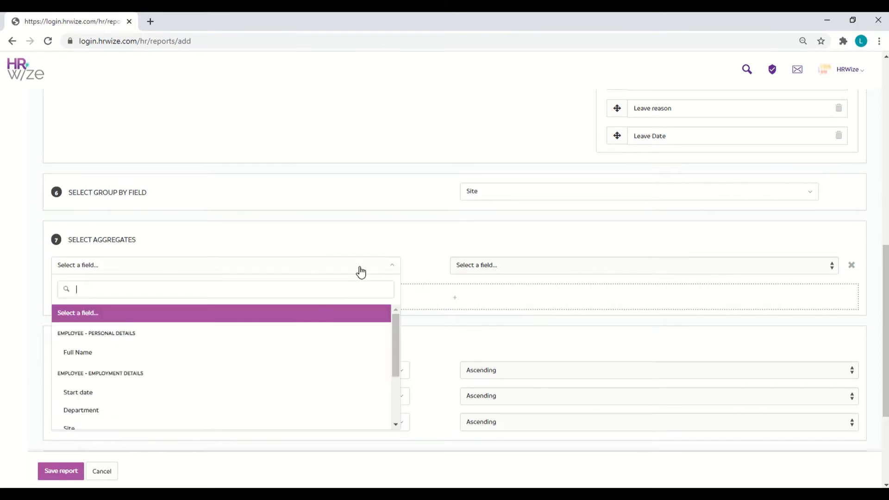
pyautogui.click(229, 413)
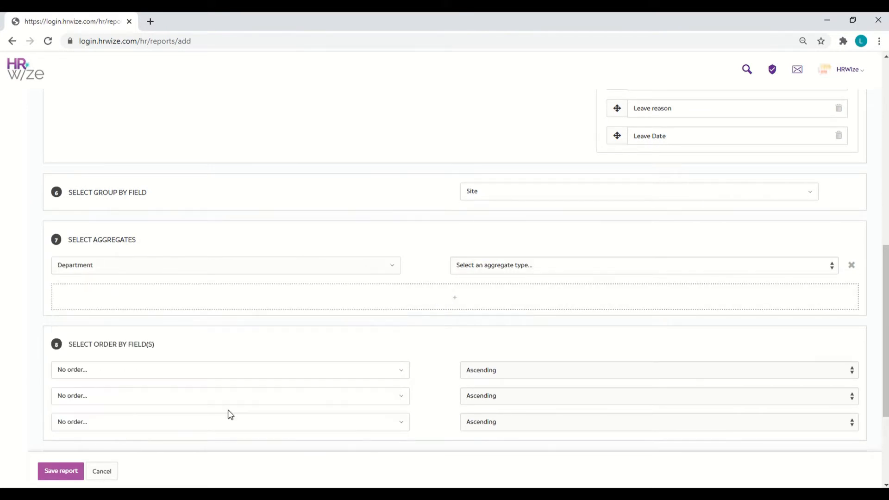
pyautogui.click(540, 265)
pyautogui.click(532, 287)
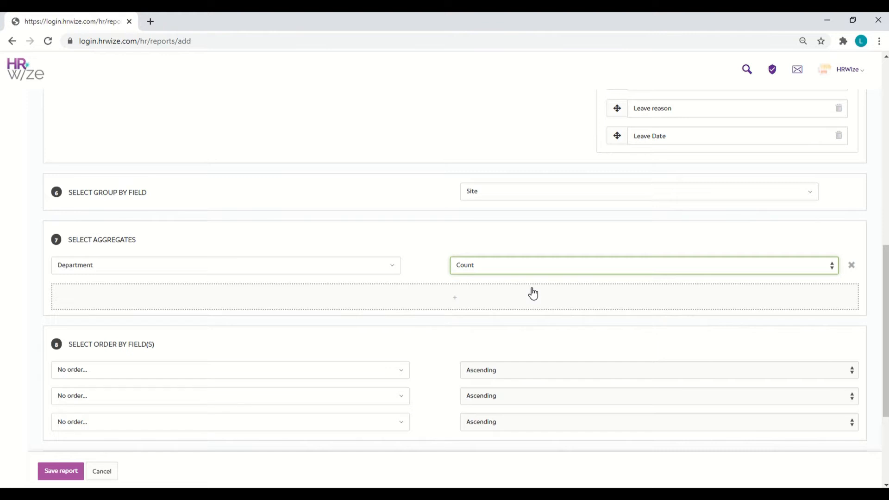
# - Set the report's first order-by field to Leave Date, keeping the ascending direction
pyautogui.scroll(-3, 524, 290)
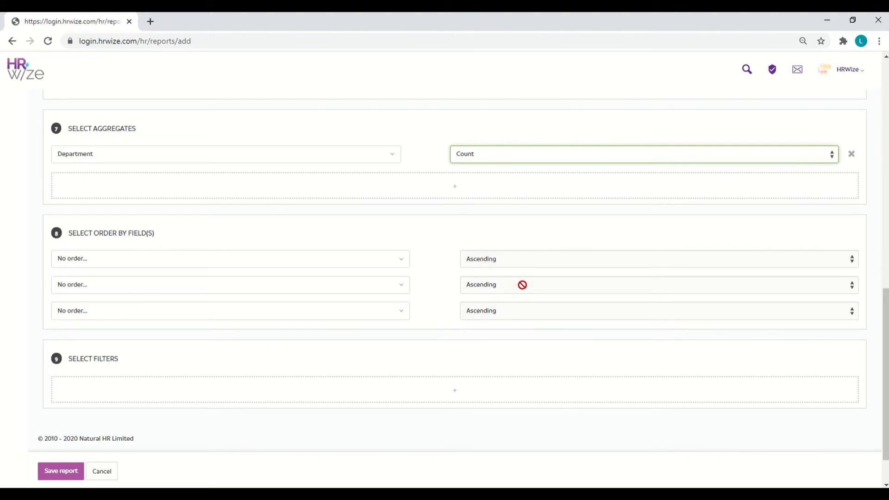
pyautogui.click(390, 264)
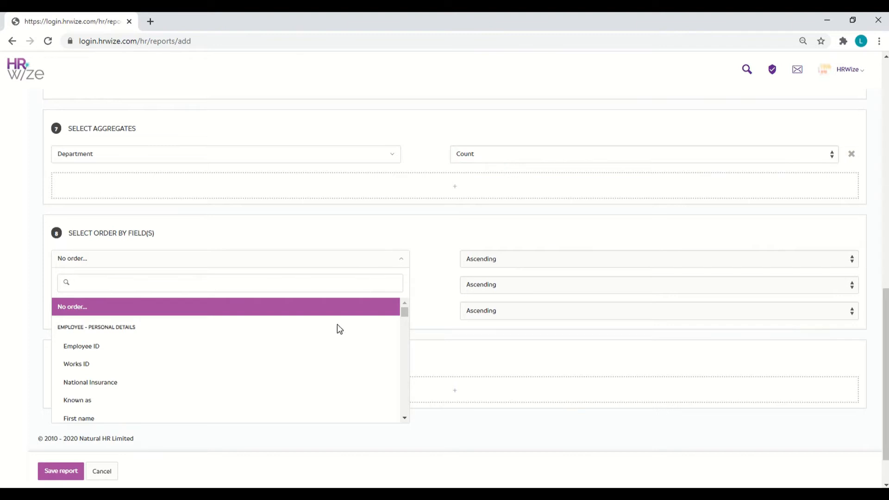
pyautogui.scroll(-8, 253, 391)
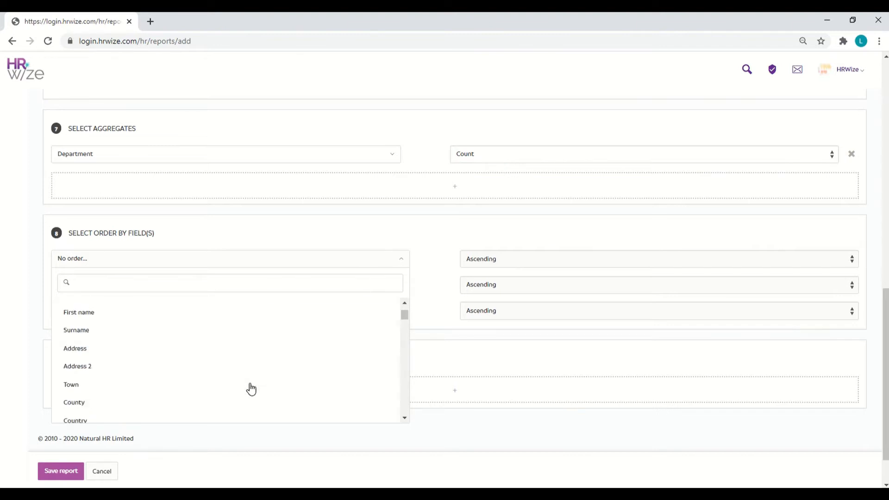
pyautogui.click(160, 288)
pyautogui.write('leave')
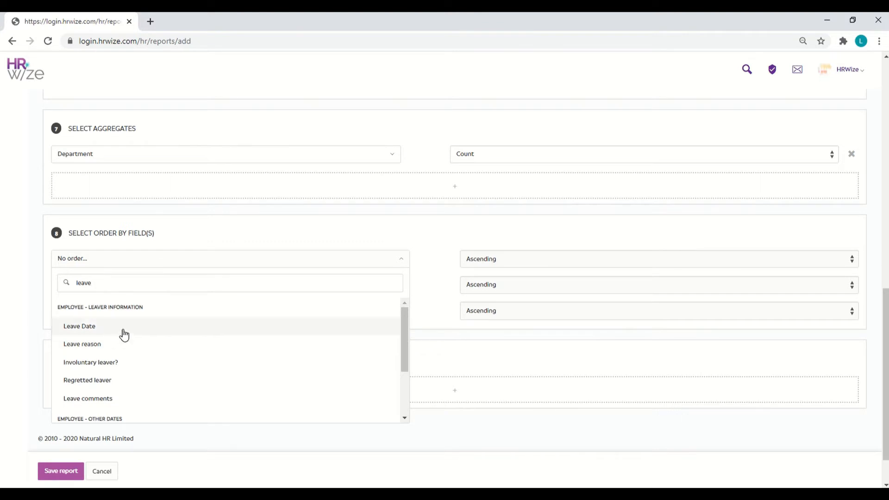
pyautogui.click(123, 327)
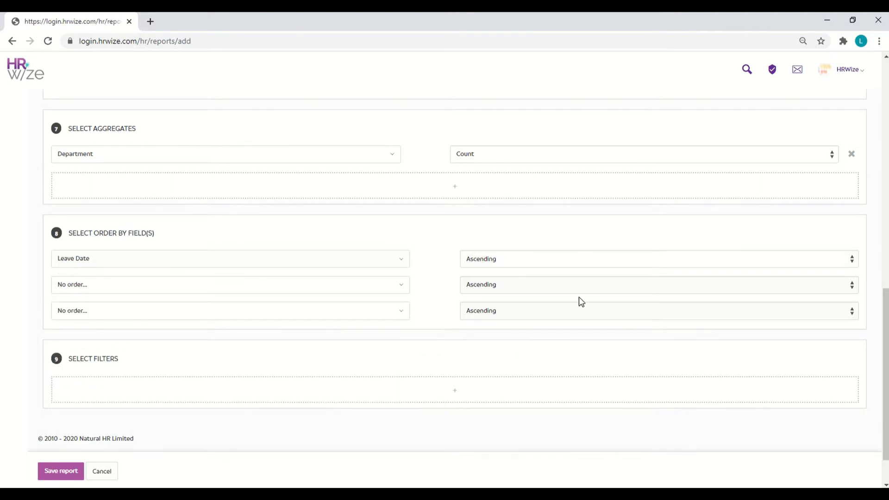
# - Add a report filter requiring the Regretted leaver field to equal Yes
pyautogui.scroll(-2, 579, 297)
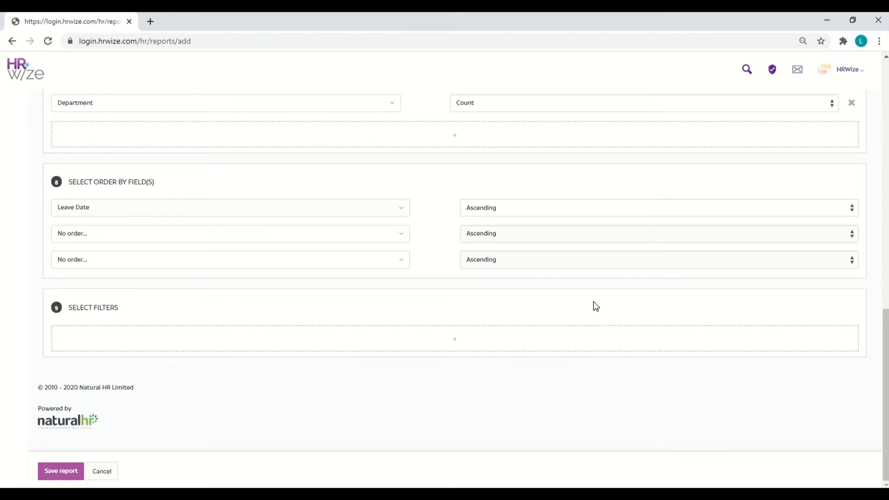
pyautogui.click(479, 342)
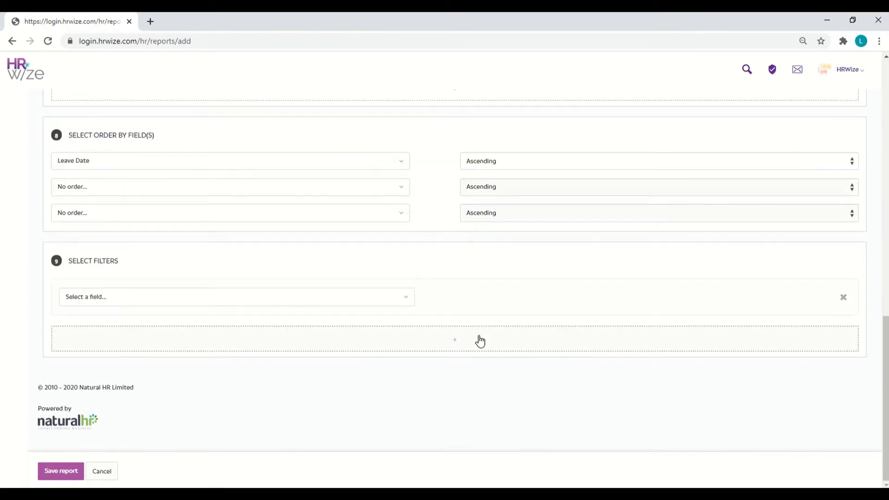
pyautogui.click(349, 305)
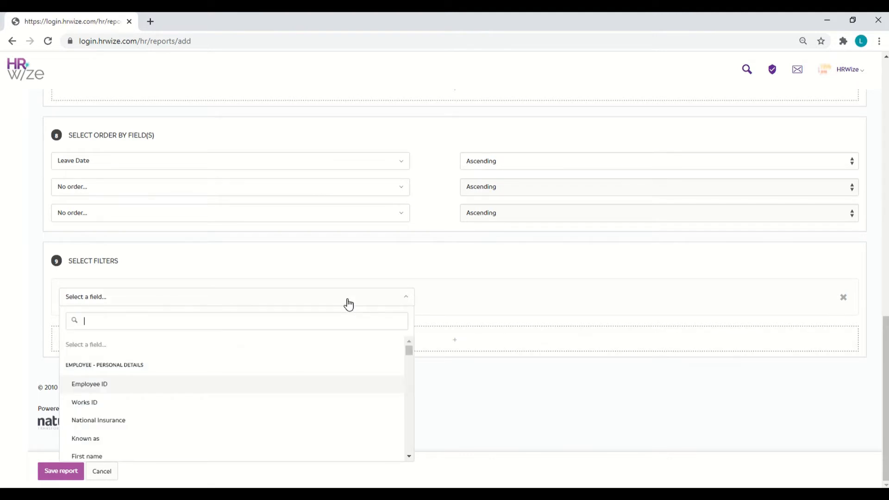
pyautogui.write('reg')
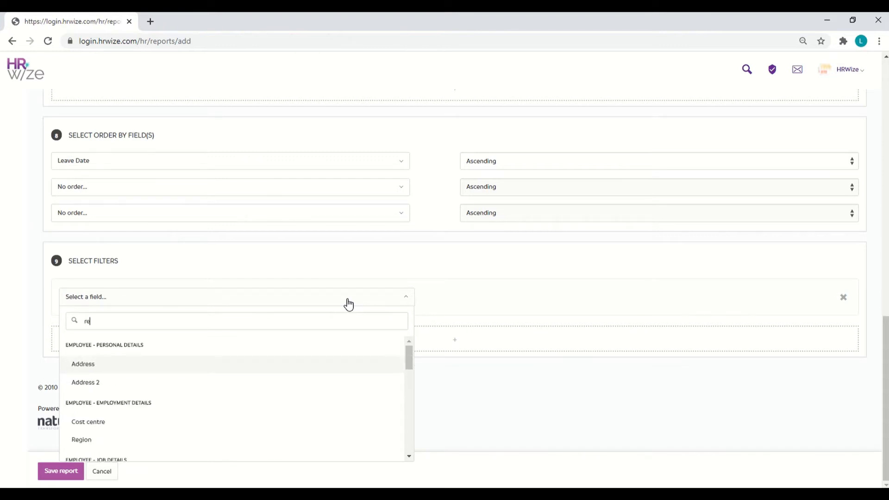
pyautogui.click(267, 445)
pyautogui.click(217, 324)
pyautogui.click(195, 346)
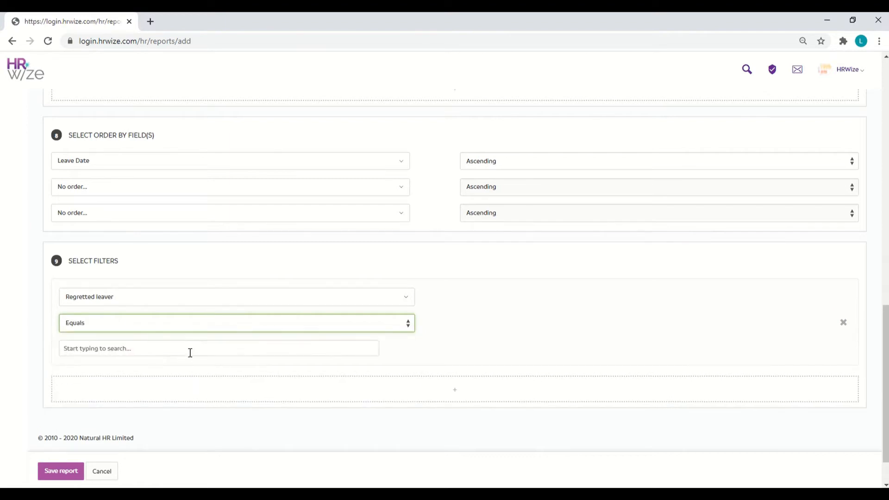
pyautogui.click(190, 351)
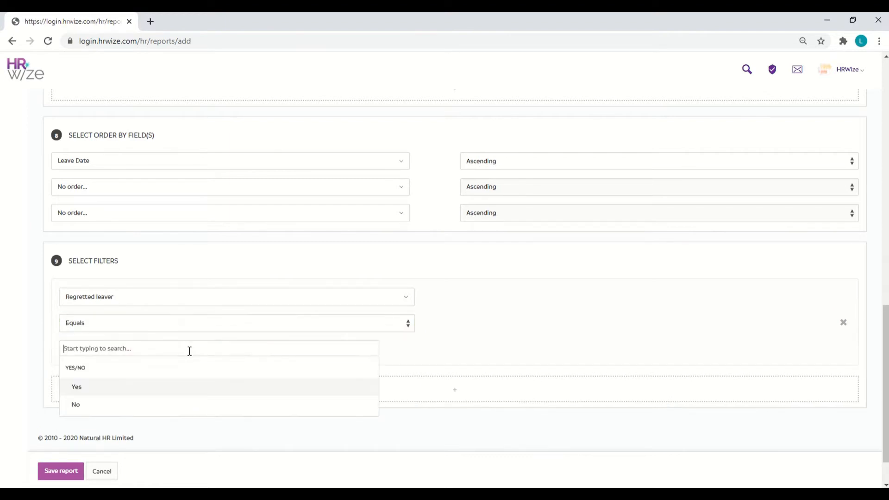
pyautogui.click(157, 388)
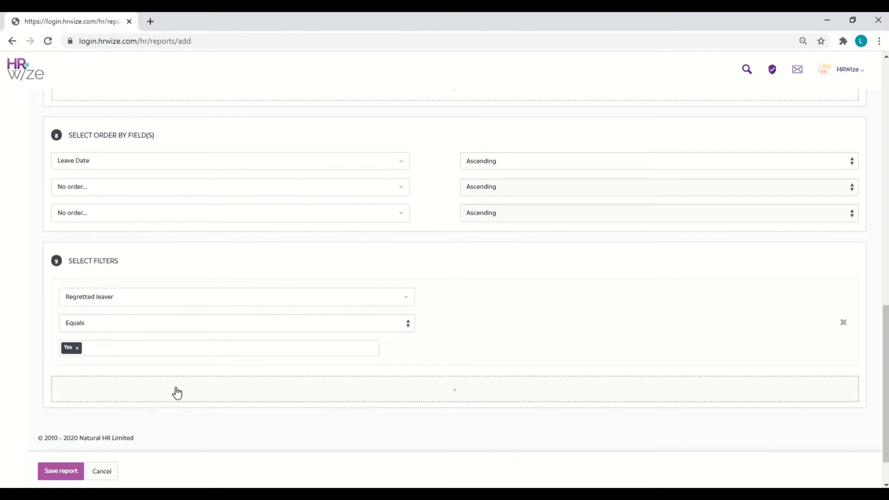
# - Save the new report and open it for viewing
pyautogui.click(67, 472)
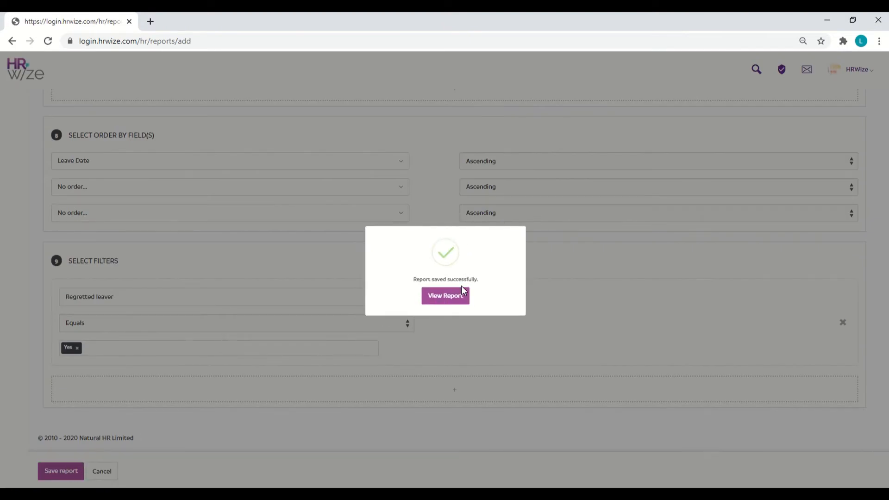
pyautogui.click(469, 298)
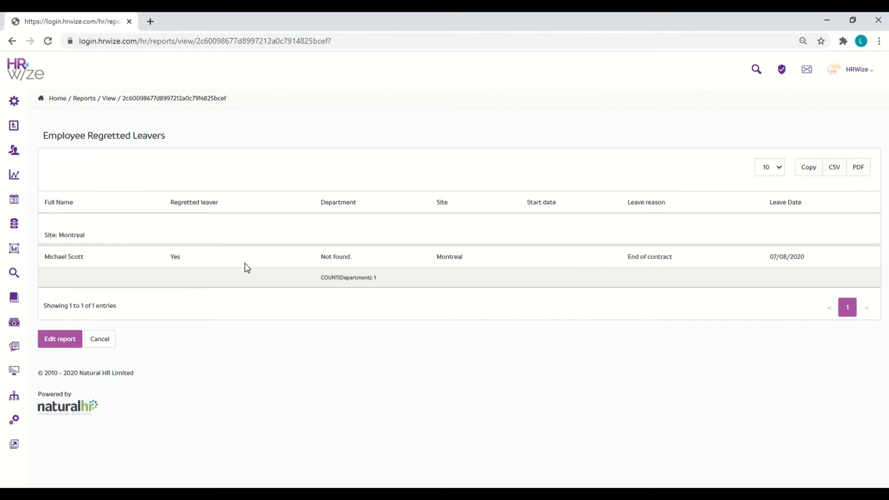
# - Reopen the report for editing and change the Regretted leaver filter value to No
pyautogui.click(69, 343)
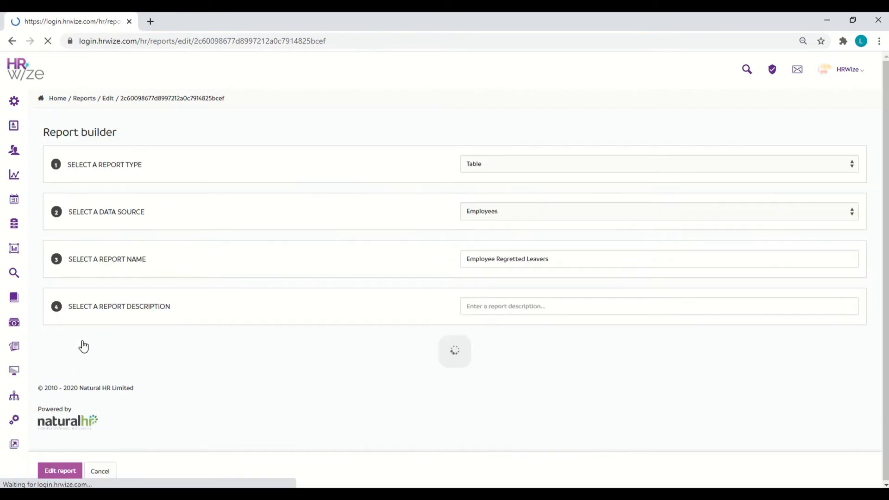
pyautogui.scroll(-8, 268, 336)
pyautogui.scroll(-15, 277, 333)
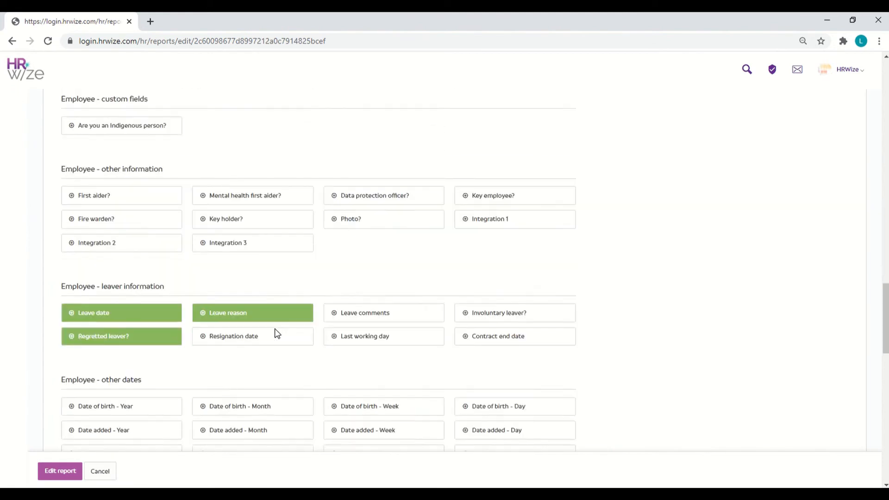
pyautogui.scroll(-4, 277, 331)
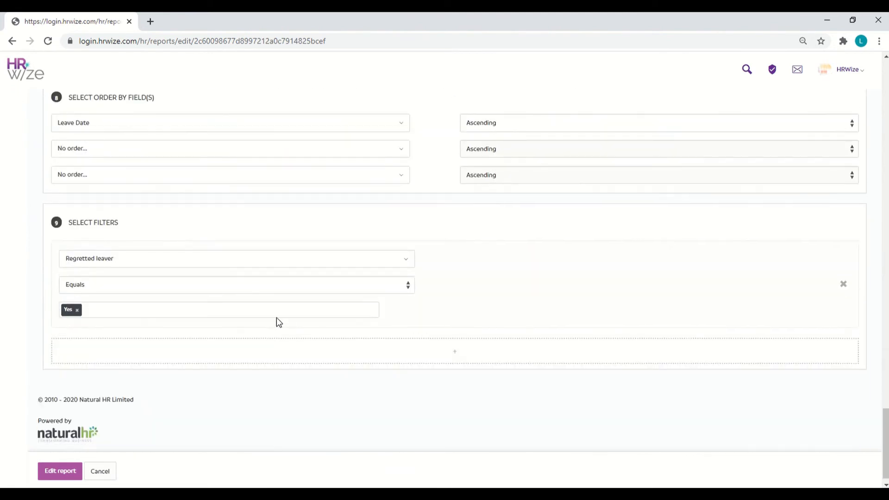
pyautogui.click(282, 308)
pyautogui.press('BackSpace')
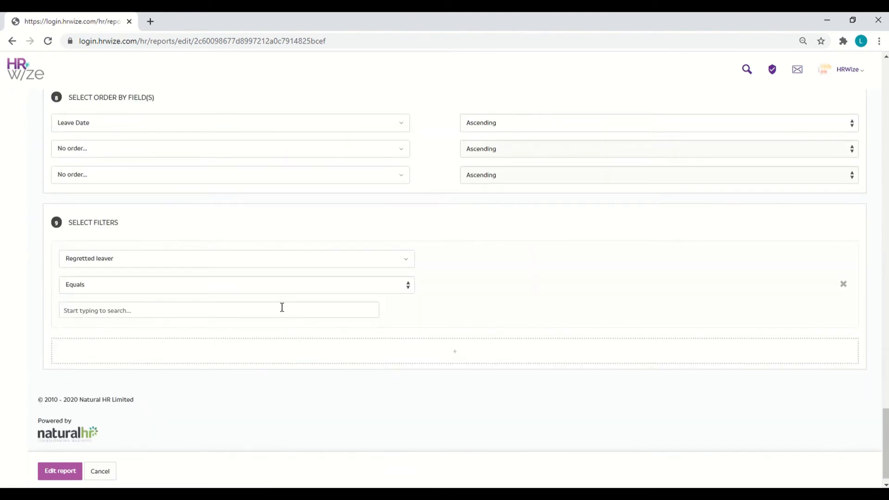
pyautogui.click(282, 307)
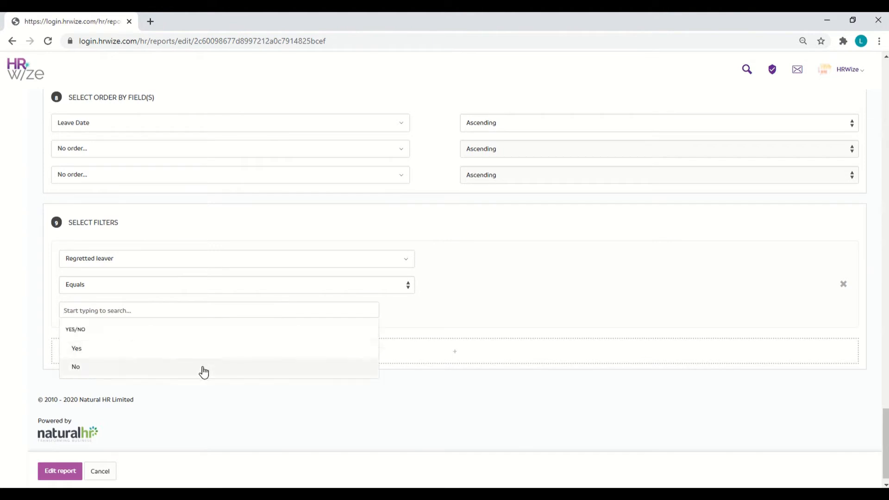
pyautogui.click(203, 367)
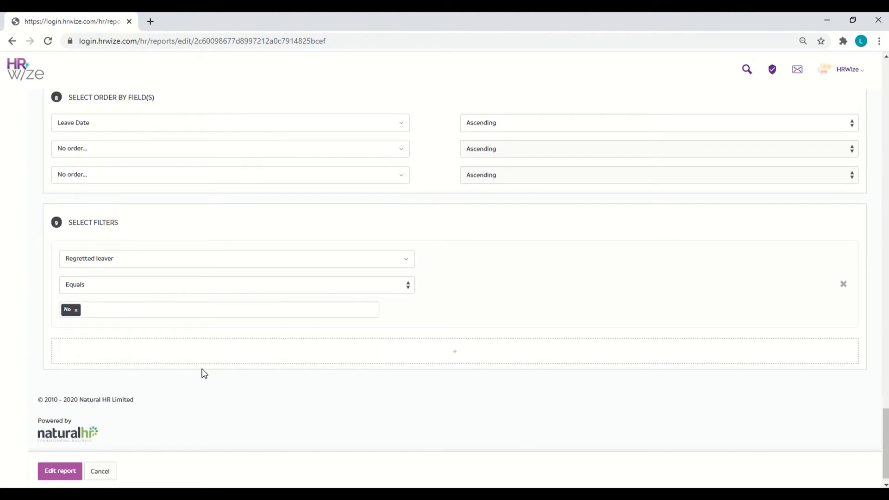
# - Save the report with the No filter and review the employee records grouped by site
pyautogui.click(72, 475)
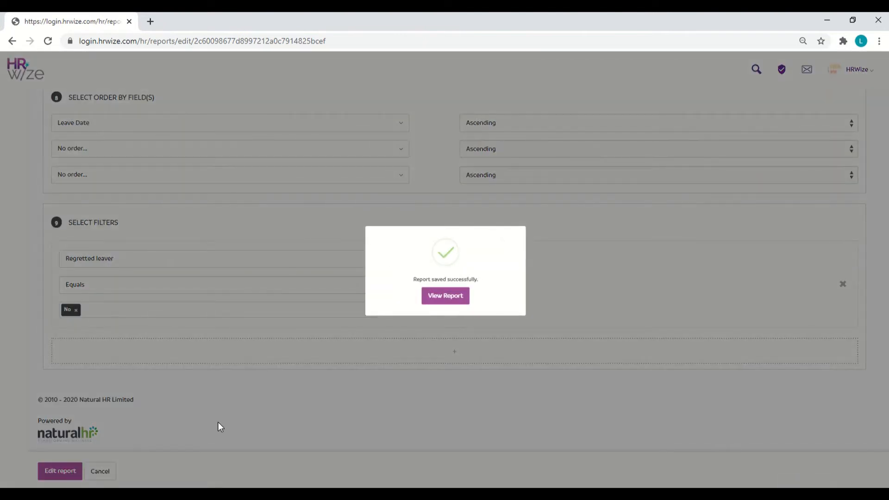
pyautogui.click(454, 294)
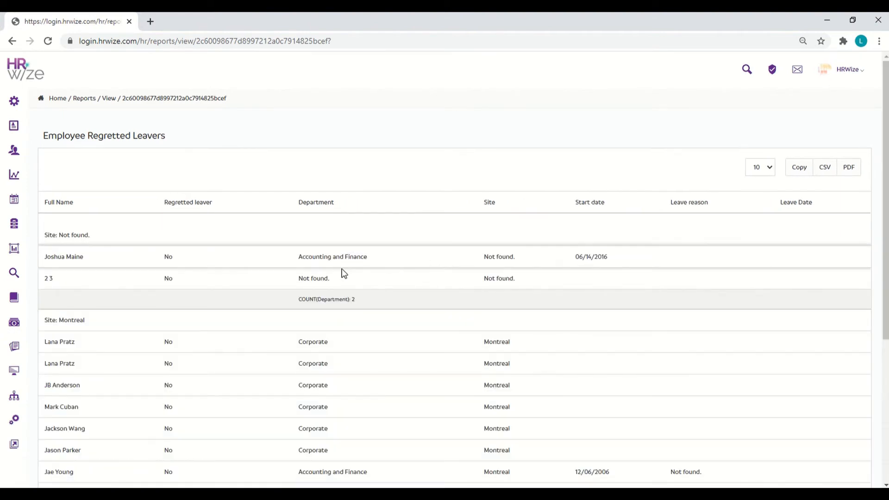
pyautogui.scroll(-3, 332, 287)
pyautogui.scroll(3, 332, 287)
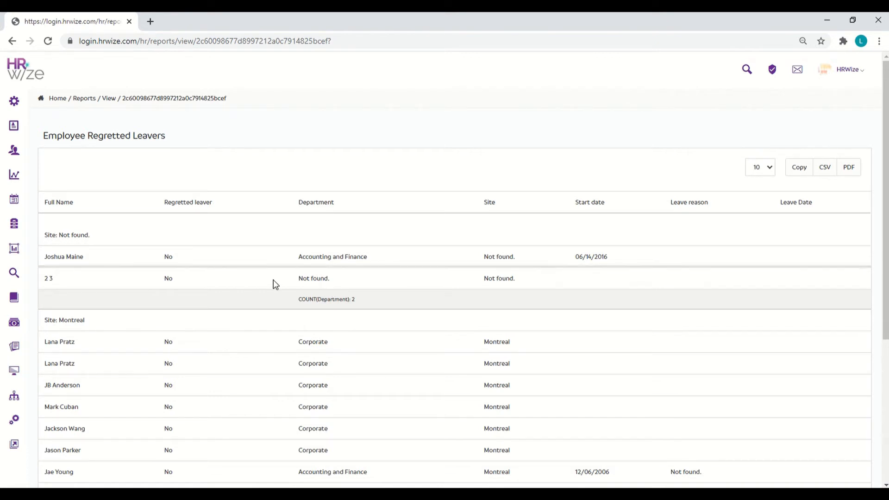
pyautogui.scroll(-2, 255, 342)
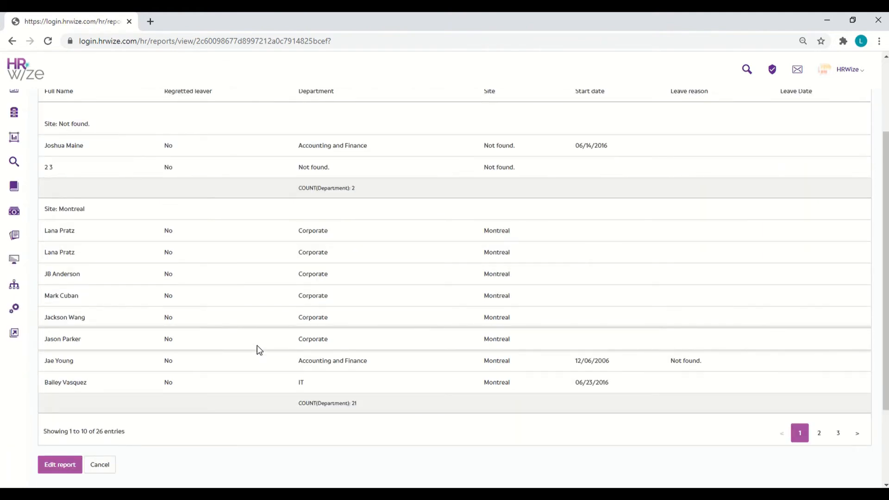
# - Reopen the report for editing and set the Regretted leaver filter value back to Yes
pyautogui.click(63, 467)
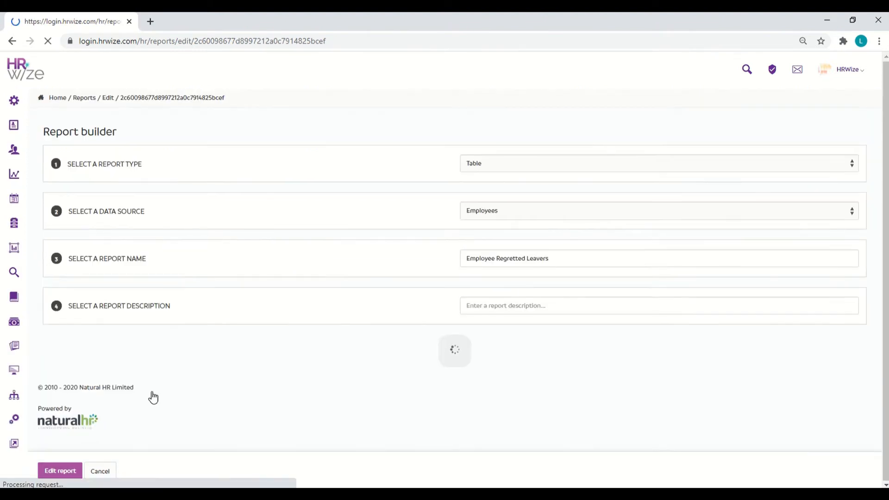
pyautogui.scroll(-15, 437, 274)
pyautogui.scroll(-20, 438, 275)
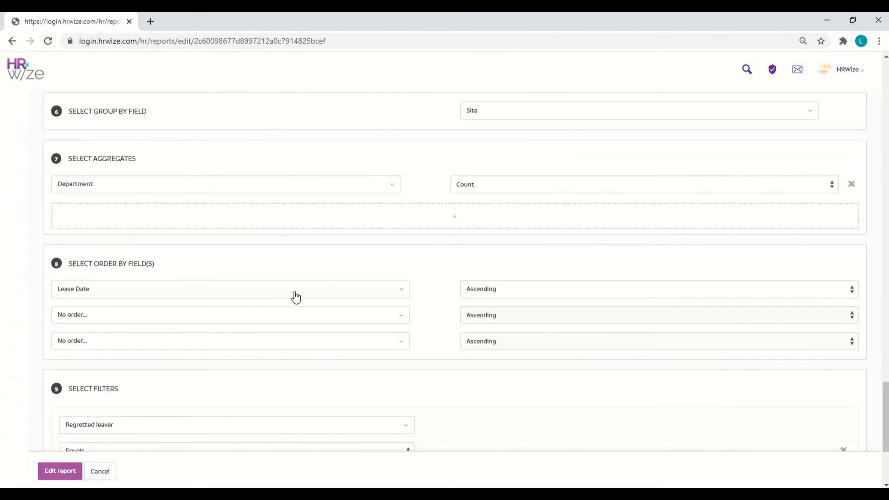
pyautogui.click(189, 303)
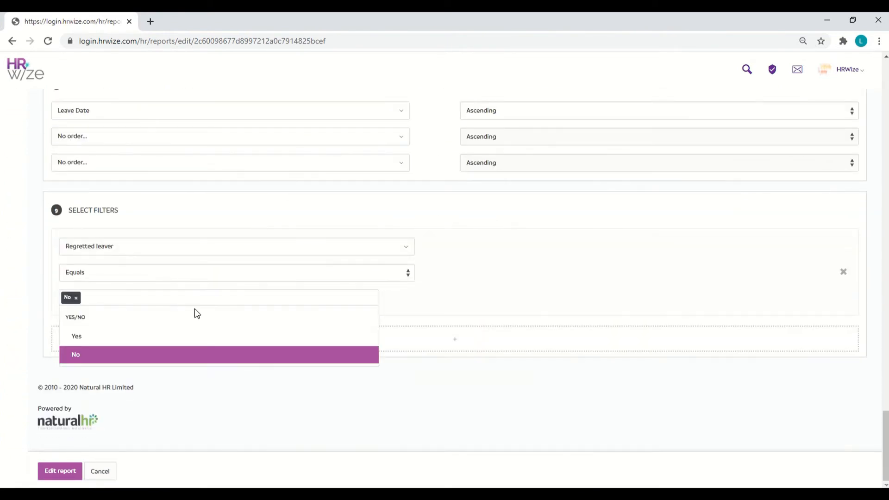
pyautogui.press('BackSpace')
pyautogui.click(202, 296)
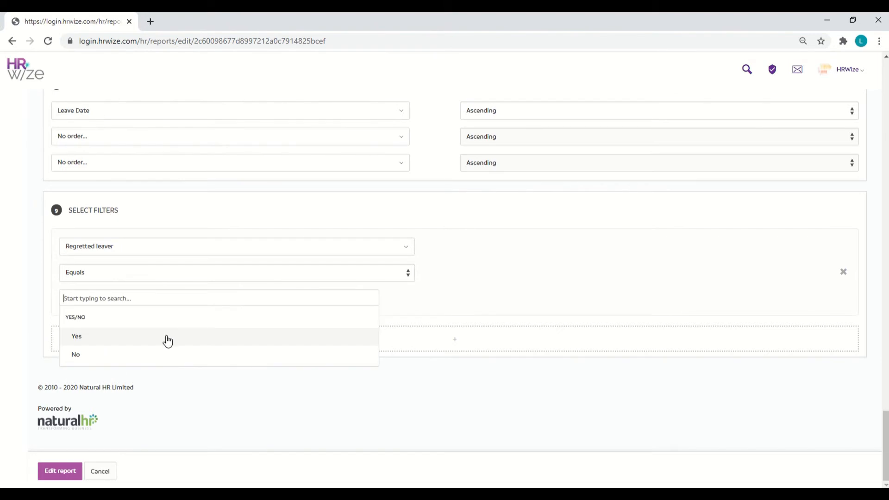
pyautogui.click(165, 337)
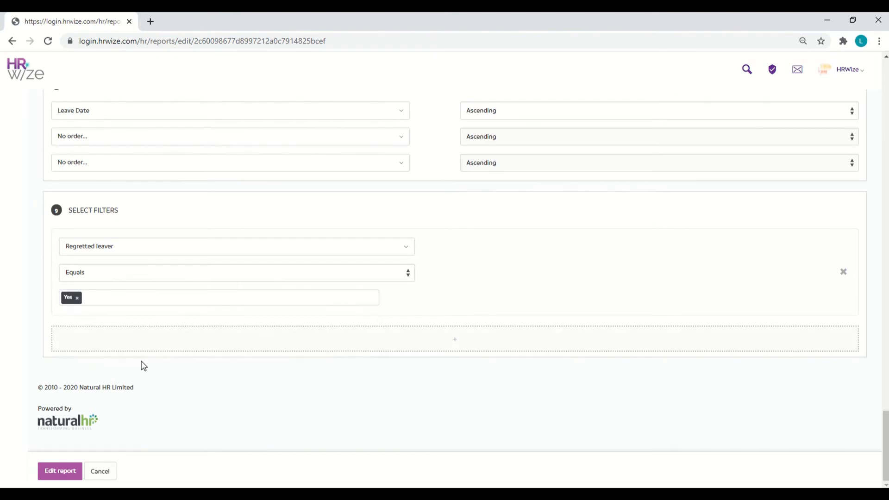
# - Save the edited report and view its records for regretted leavers
pyautogui.click(58, 472)
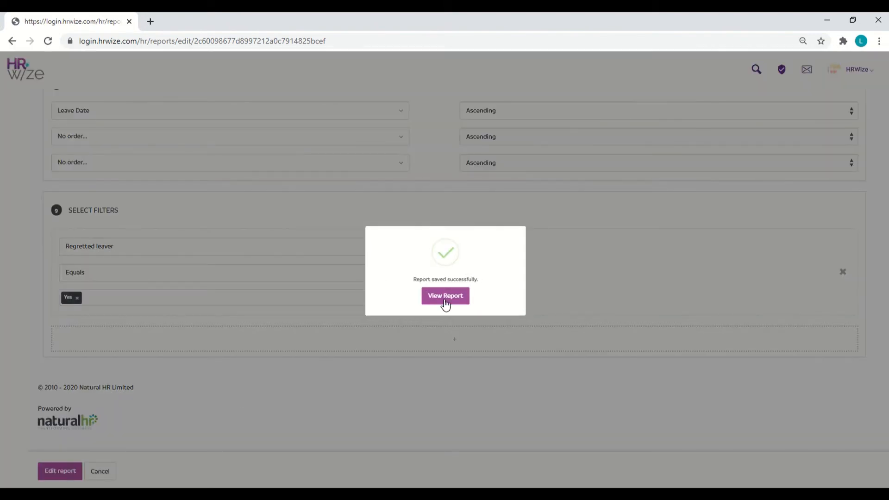
pyautogui.click(446, 298)
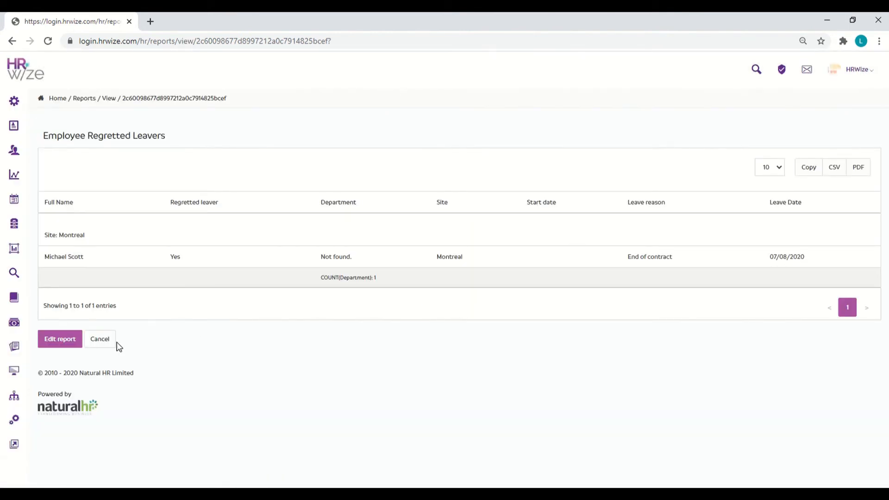
# - From the reports list, open sharing for the Employee Regretted Leavers report and add the Managers group as viewers
pyautogui.click(99, 339)
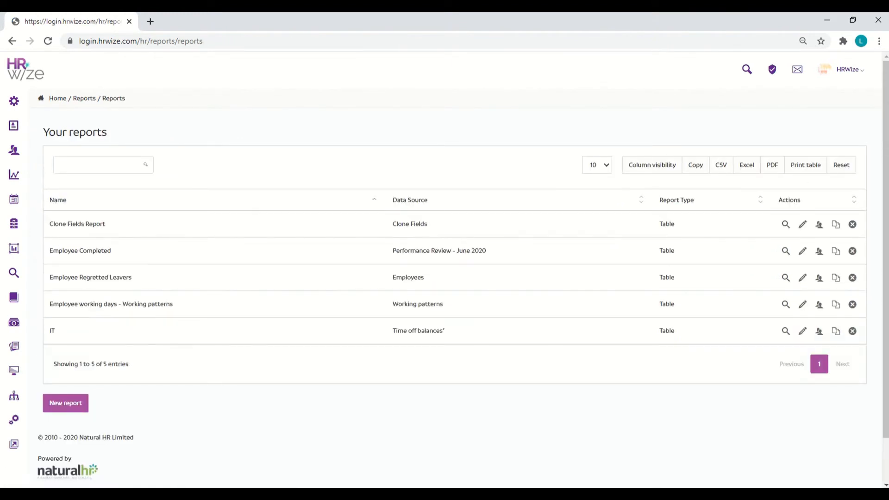
pyautogui.click(819, 279)
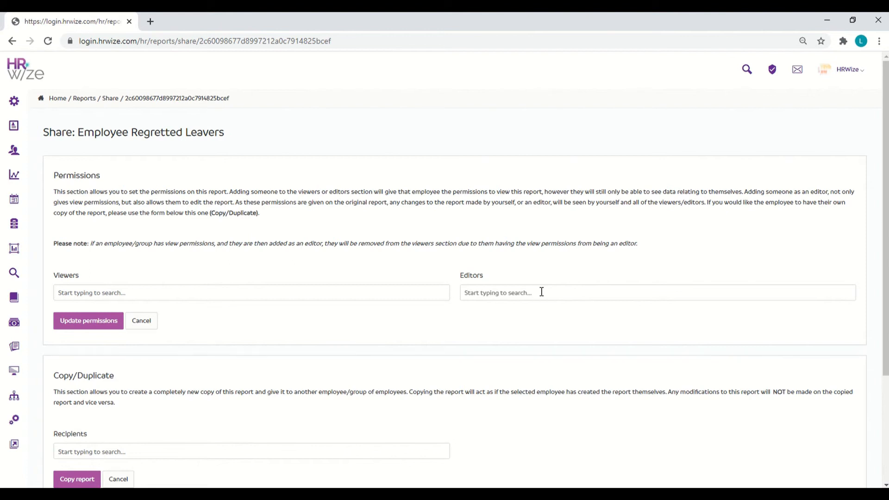
pyautogui.click(415, 295)
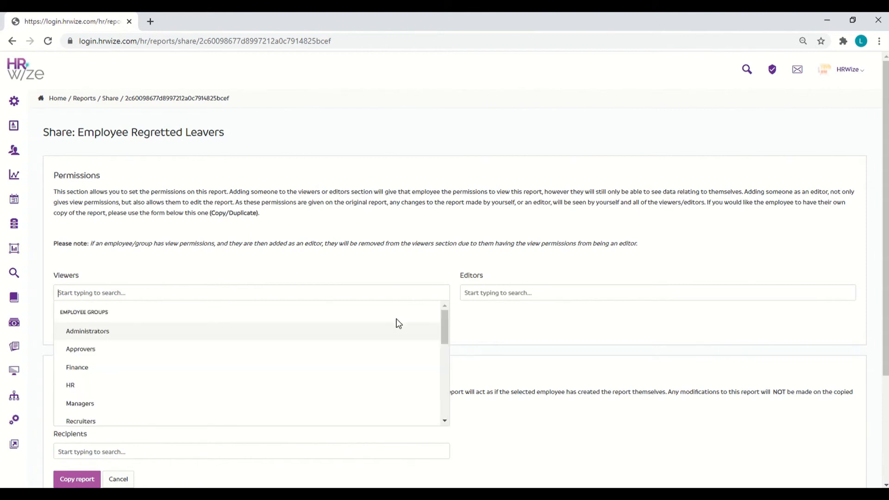
pyautogui.click(338, 403)
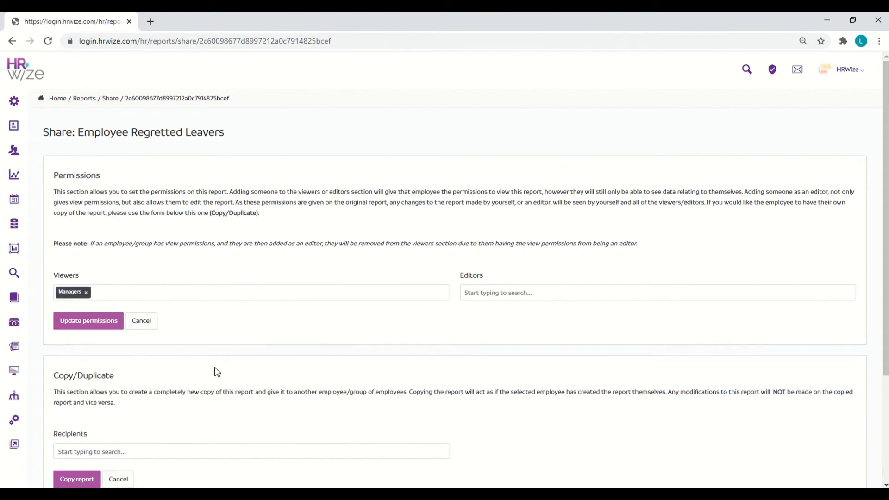
# - Try to update the report's sharing permissions for the Managers group, and open the company's report builder permissions
pyautogui.click(101, 329)
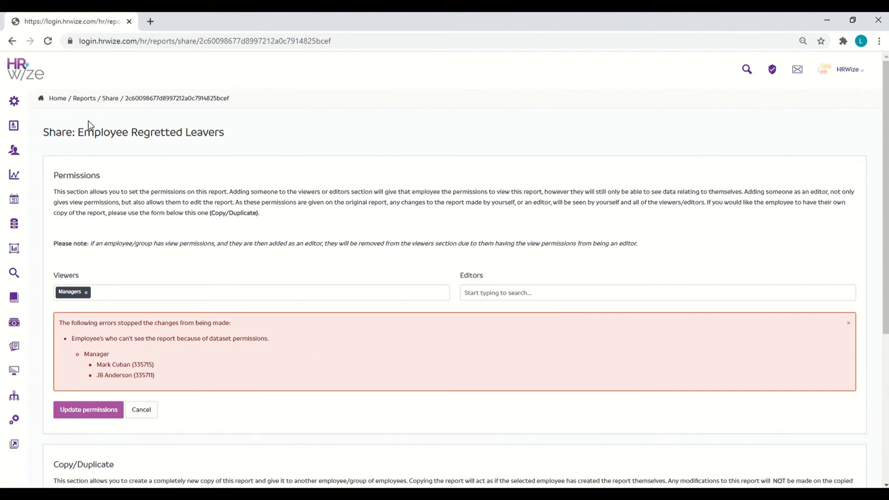
pyautogui.moveTo(19, 102)
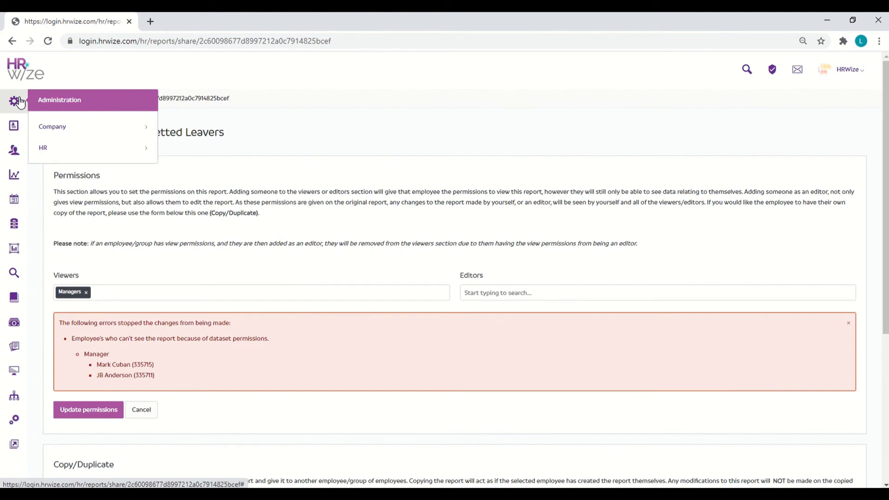
pyautogui.click(82, 134)
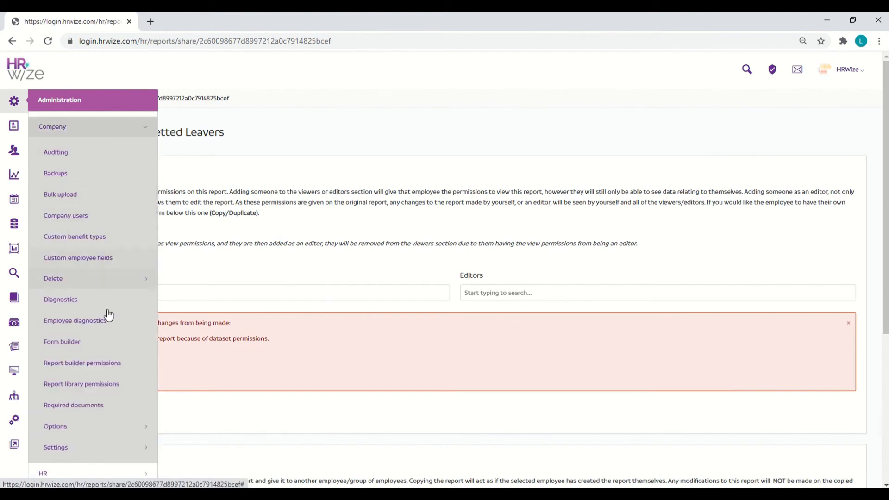
pyautogui.click(127, 369)
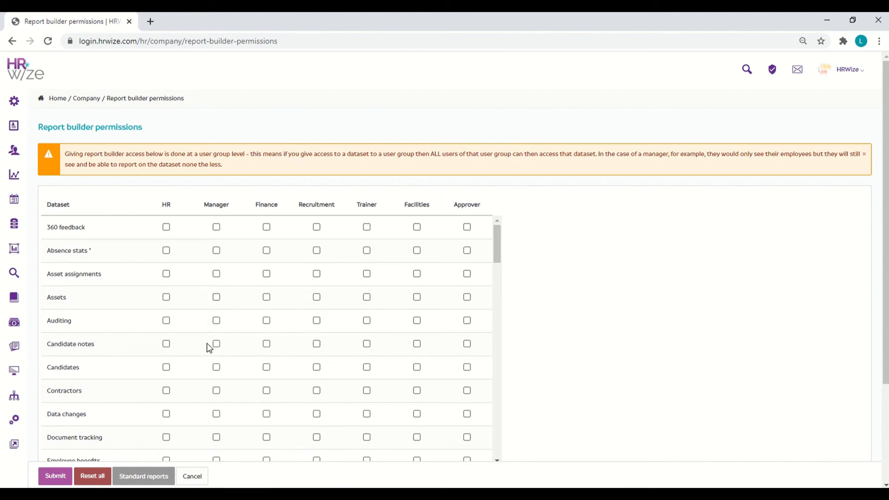
# - Grant the Manager group access to the Employees dataset and submit the report builder permissions
pyautogui.scroll(-2, 207, 352)
pyautogui.scroll(-10, 207, 353)
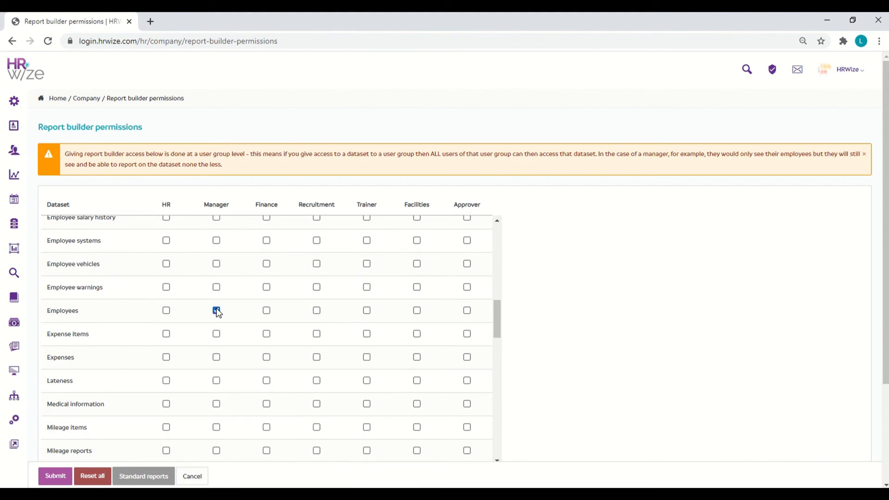
pyautogui.click(216, 311)
pyautogui.click(59, 477)
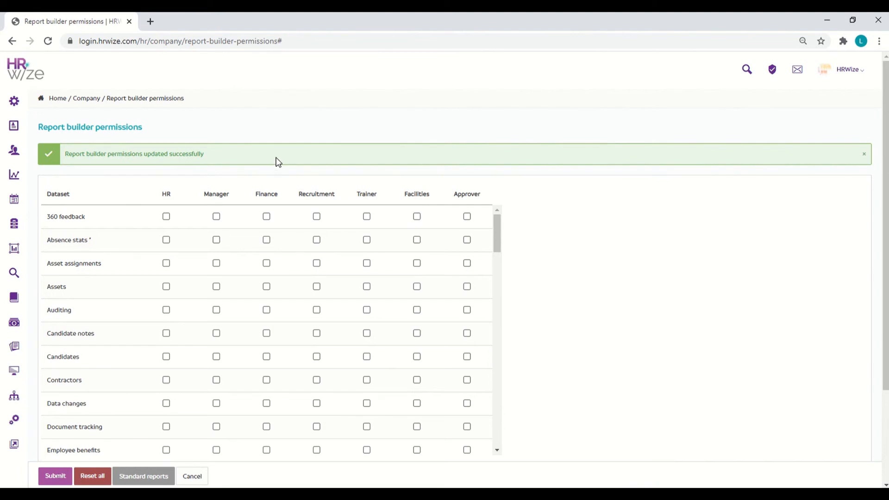
# - Reopen sharing for the Employee Regretted Leavers report, add the Managers group as viewers and update the permissions
pyautogui.moveTo(16, 179)
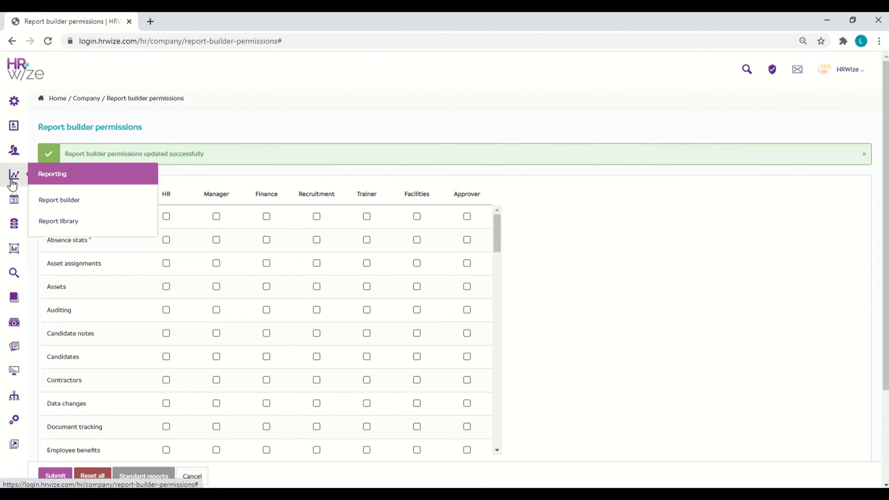
pyautogui.click(99, 208)
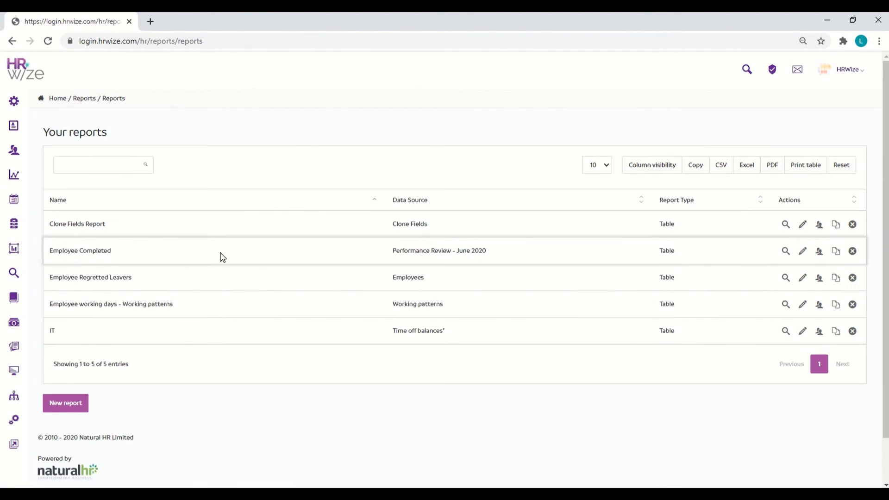
pyautogui.click(822, 281)
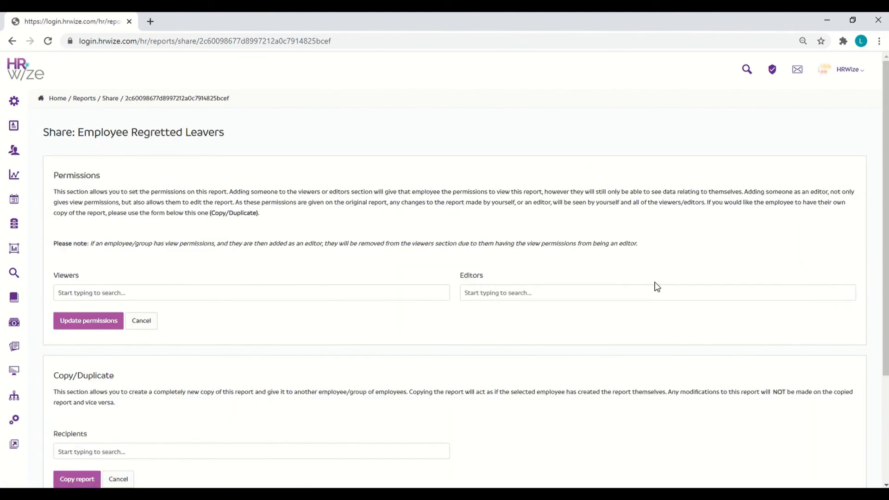
pyautogui.click(427, 295)
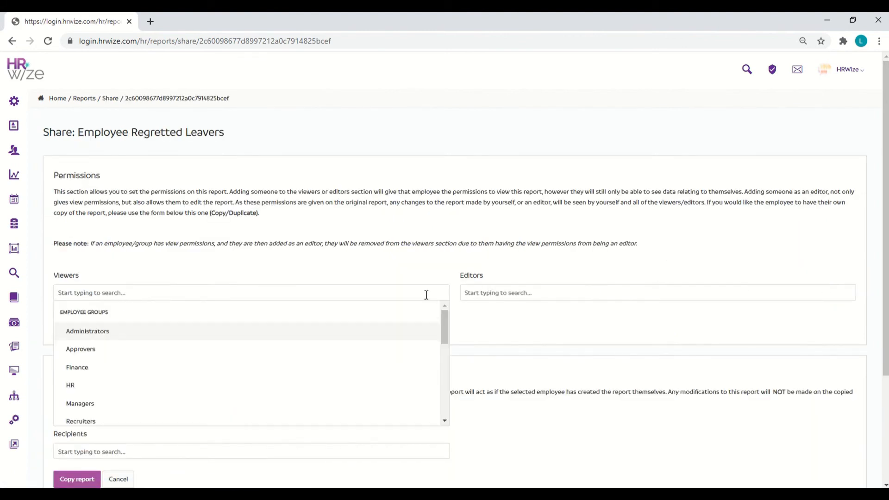
pyautogui.click(386, 402)
pyautogui.click(114, 326)
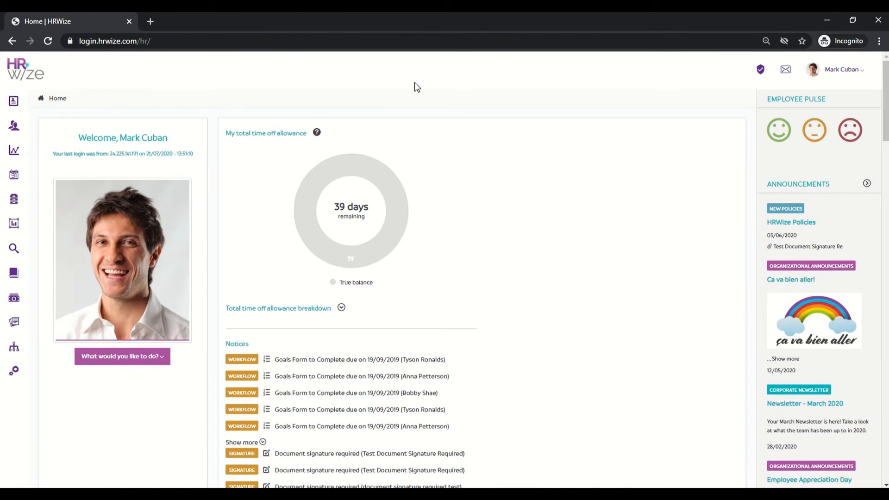
# - In the manager's account, open the report builder and find the shared Employee Regretted Leavers report in the full list
pyautogui.moveTo(18, 151)
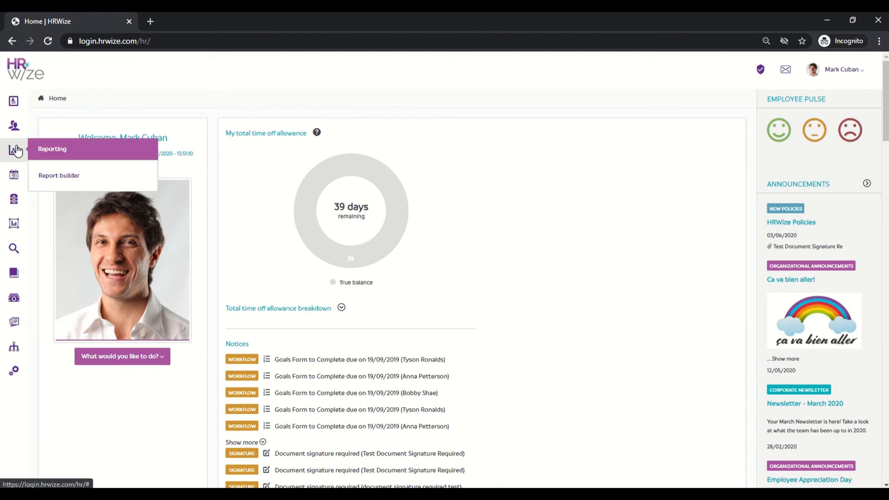
pyautogui.click(98, 183)
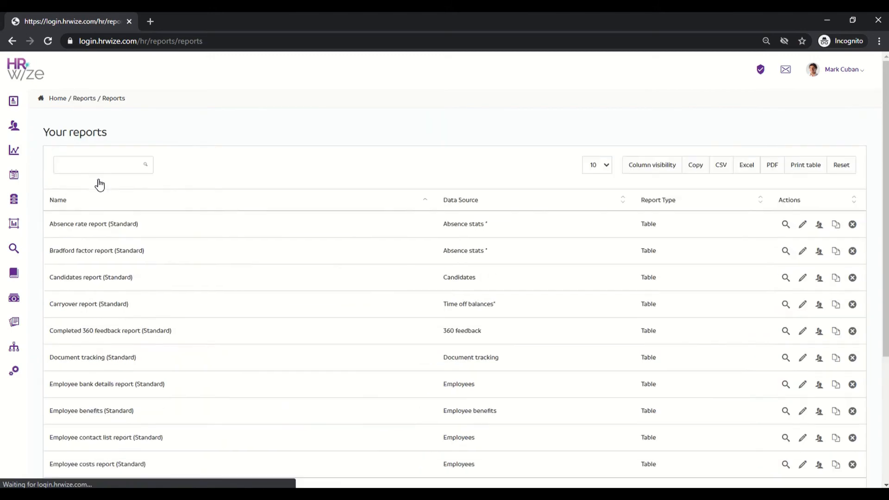
pyautogui.scroll(-8, 610, 179)
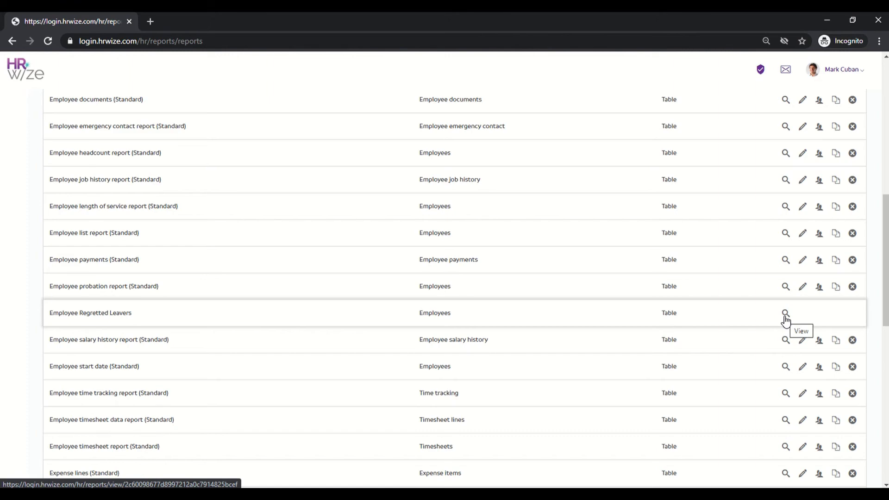
pyautogui.scroll(-6, 532, 279)
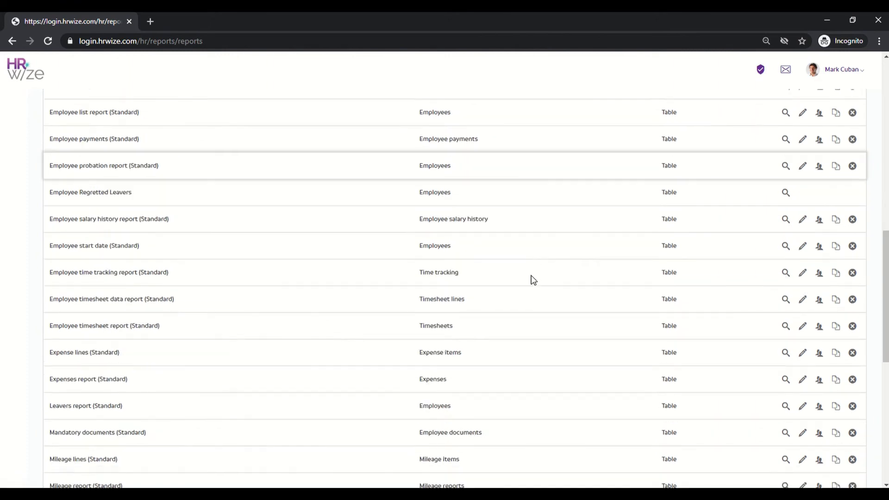
pyautogui.scroll(-4, 533, 280)
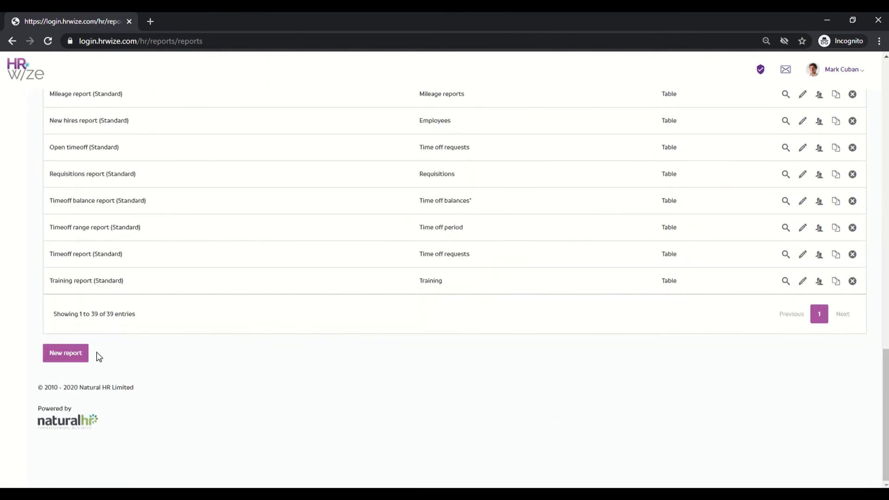
# - Create a new table report with the Employees data source and name it My Employees
pyautogui.click(67, 356)
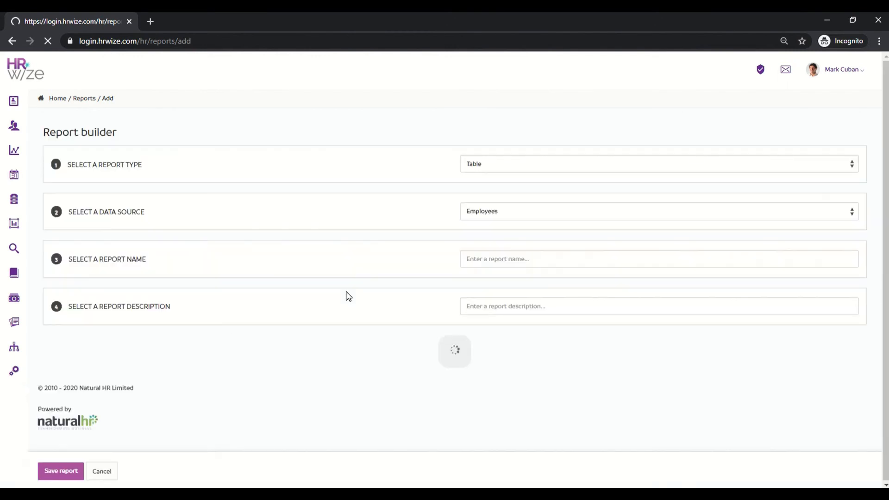
pyautogui.click(540, 216)
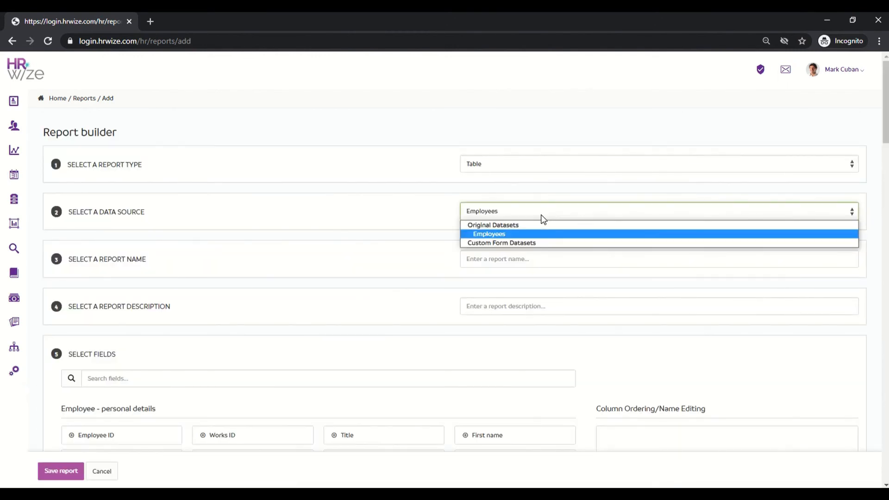
pyautogui.click(546, 233)
pyautogui.click(547, 261)
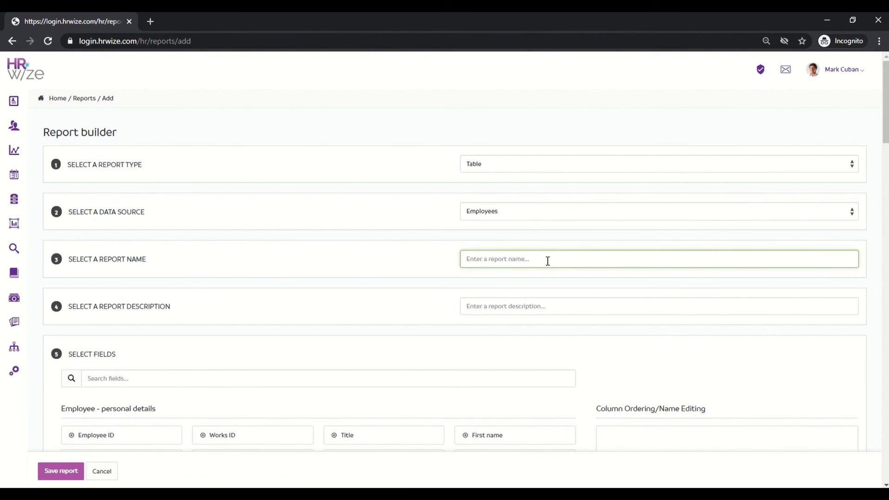
pyautogui.write('My Employees')
# - Add the Employee ID, First name and Surname fields to the My Employees report
pyautogui.scroll(-2, 496, 252)
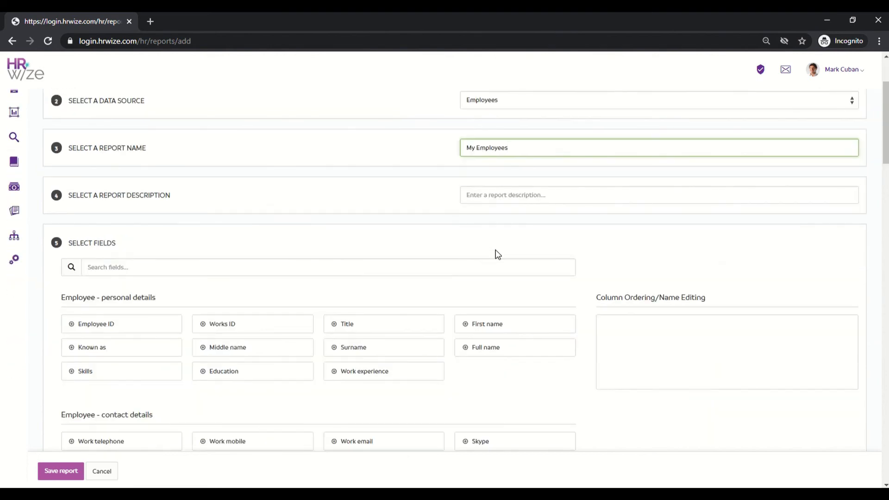
pyautogui.click(132, 327)
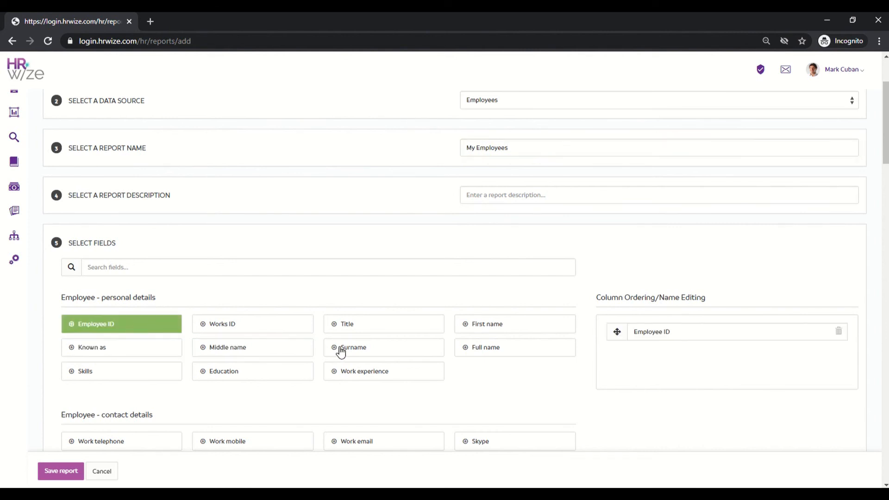
pyautogui.click(491, 327)
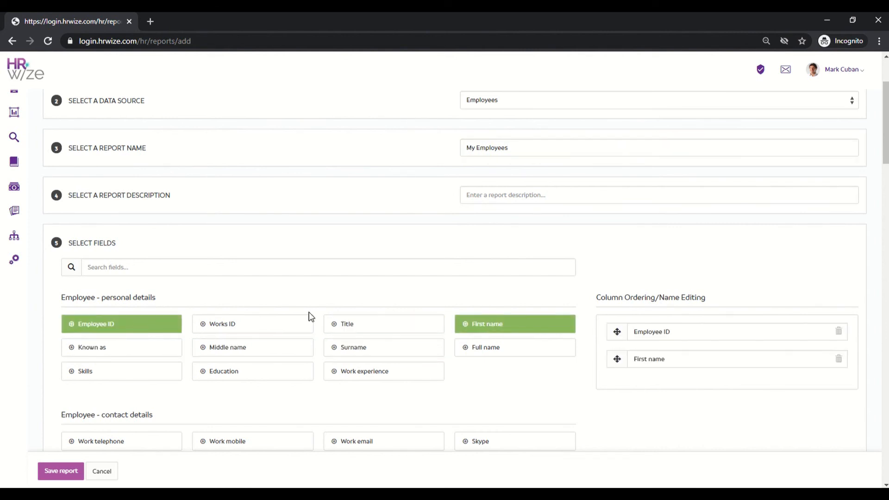
pyautogui.click(363, 352)
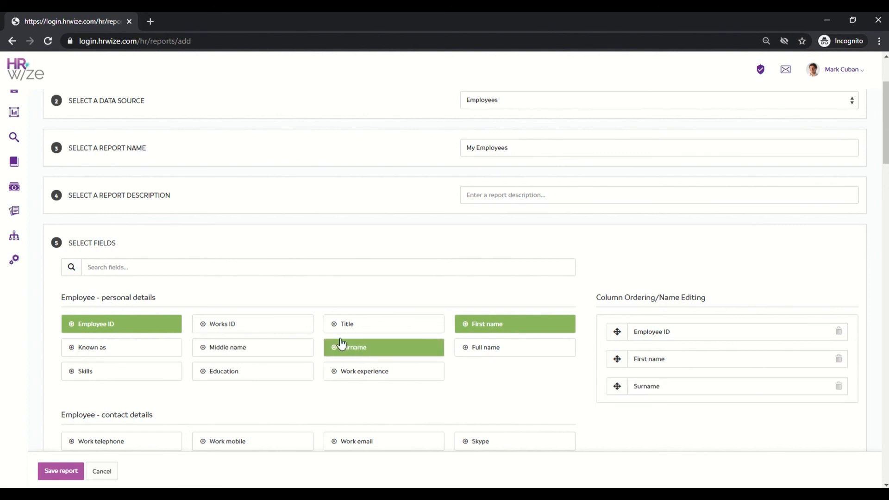
# - Search the report fields for the job title and add Job title as a column
pyautogui.click(278, 270)
pyautogui.write('jo')
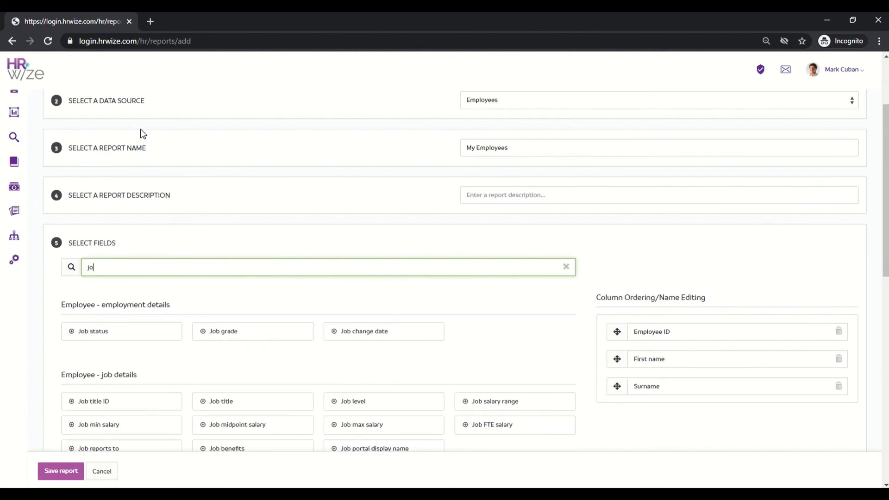
pyautogui.write('b tit')
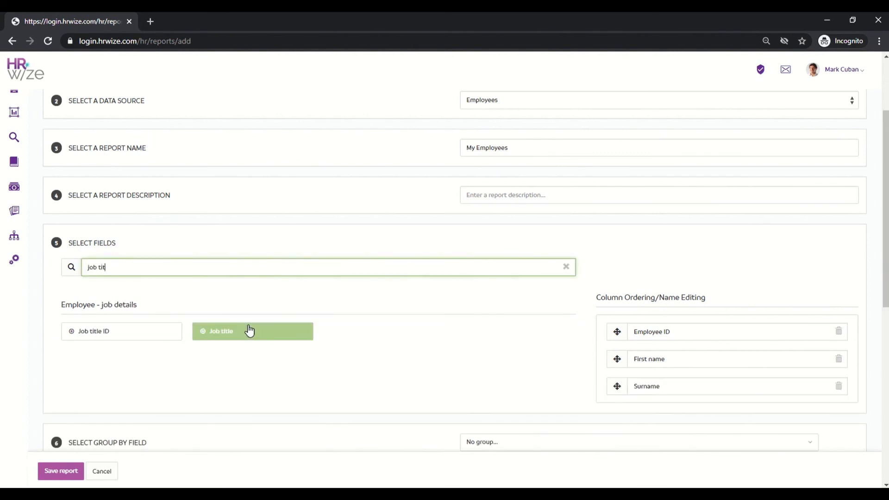
pyautogui.click(249, 330)
# - Replace the field search with "site" and add the Site field as a column
pyautogui.click(257, 268)
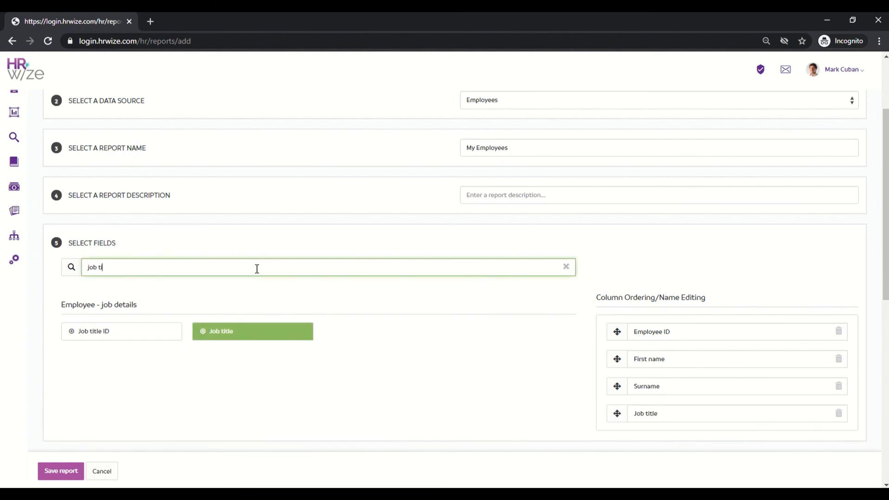
pyautogui.press('BackSpace')
pyautogui.press('BackSpace')
pyautogui.press('BackSpace')
pyautogui.press('BackSpace')
pyautogui.press('BackSpace')
pyautogui.press('BackSpace')
pyautogui.write('site')
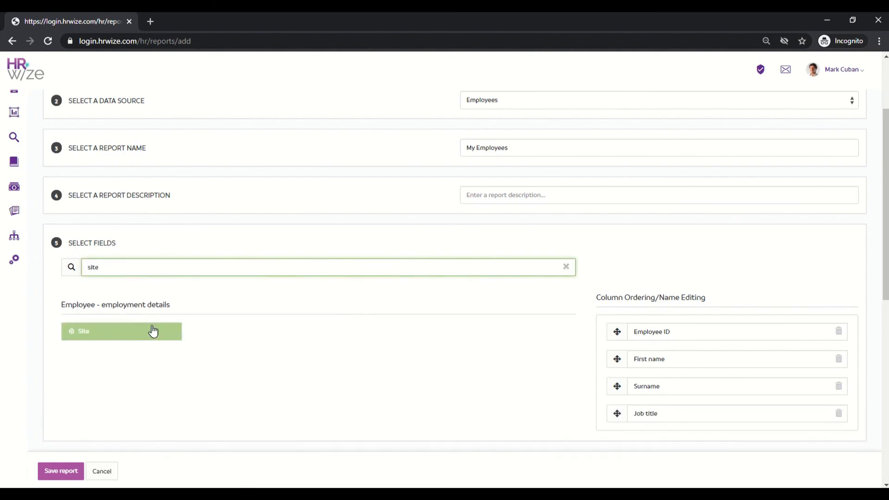
pyautogui.click(153, 331)
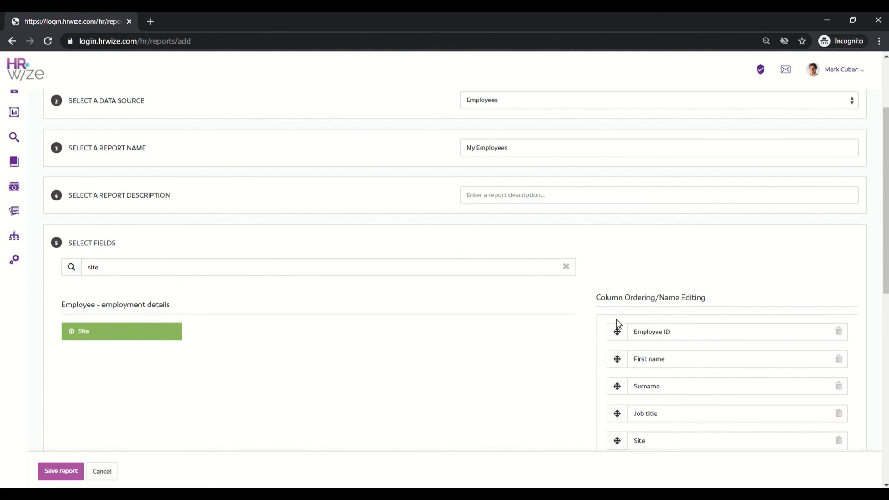
# - Rename the Employee ID column as Employee Identification and move the Site column above Job title
pyautogui.scroll(-1, 683, 311)
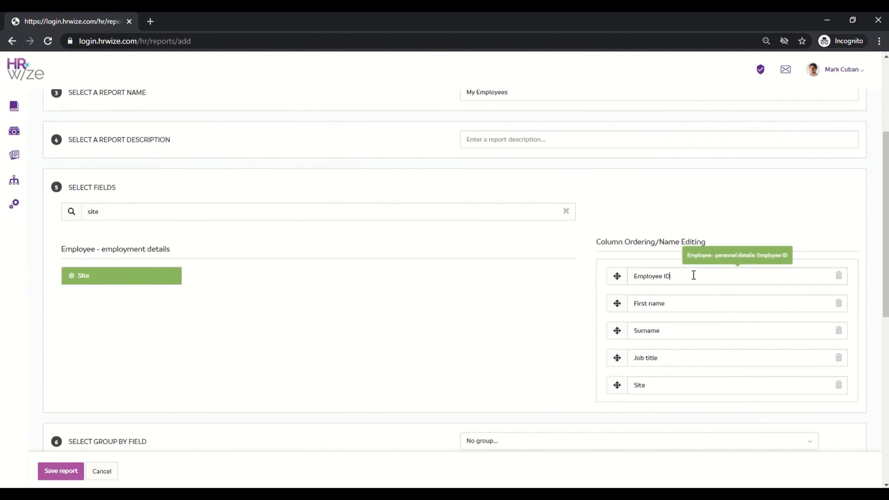
pyautogui.click(694, 275)
pyautogui.press('BackSpace')
pyautogui.write('dentification')
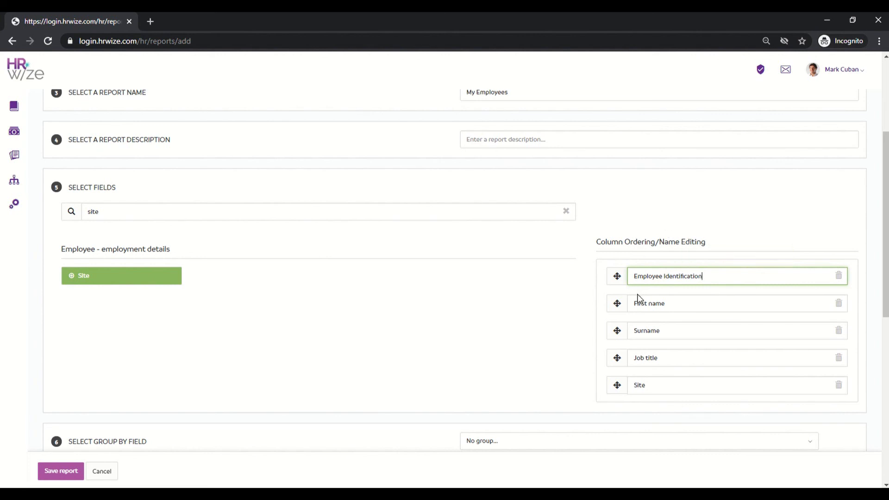
pyautogui.moveTo(615, 383); pyautogui.dragTo(614, 355)
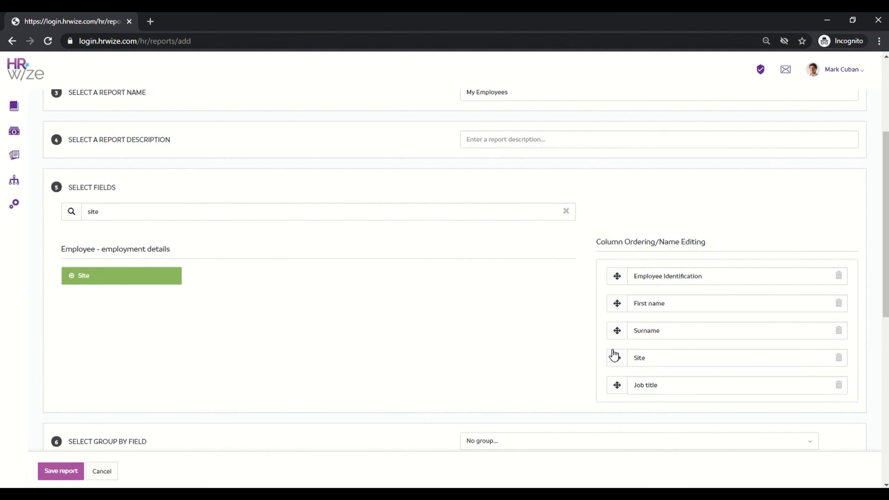
# - Save the My Employees report without grouping, aggregates, ordering or filters, and view the saved report
pyautogui.scroll(-5, 614, 354)
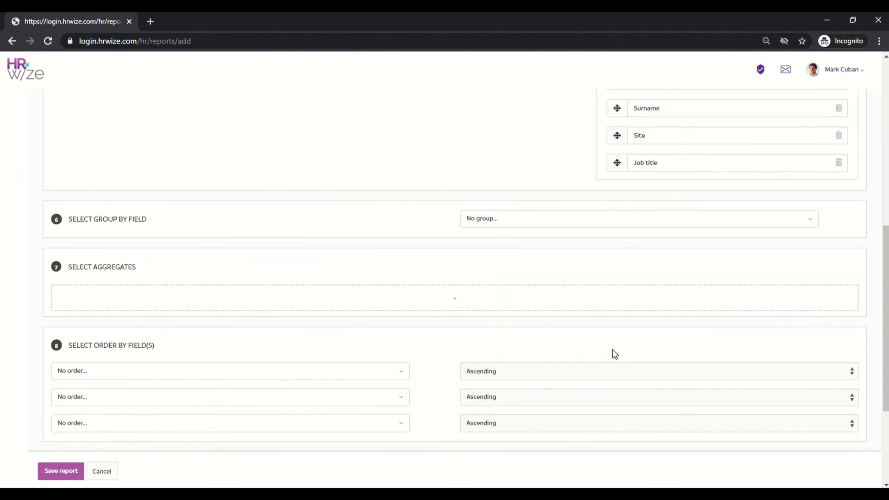
pyautogui.scroll(-4, 614, 355)
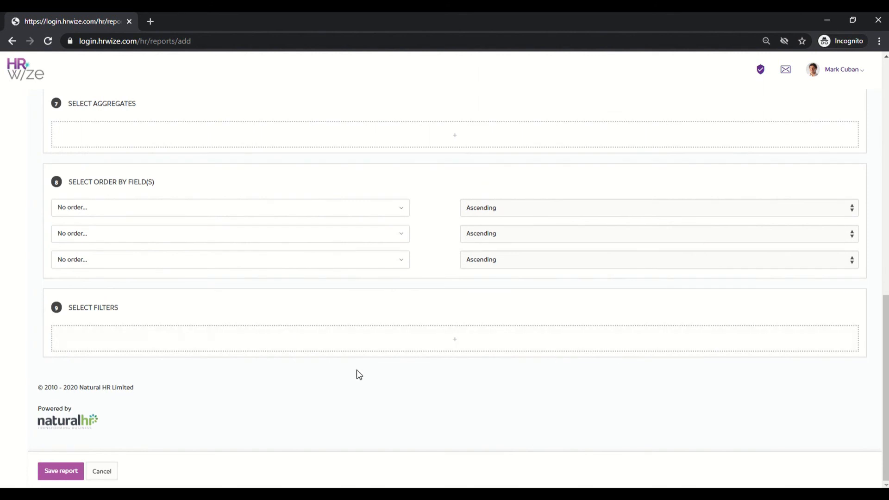
pyautogui.click(60, 476)
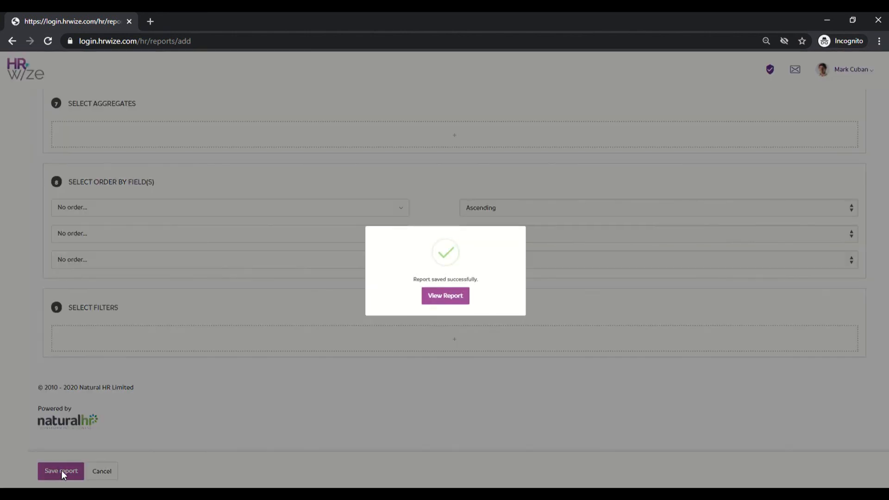
pyautogui.click(448, 299)
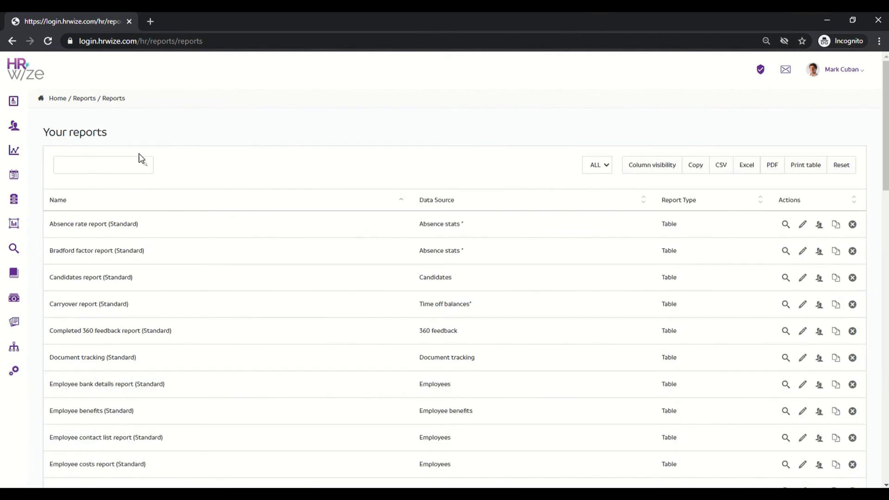
# - Search the reports list for "my" and, from the My Employees report's sharing page, copy the report to the Finance employee group
pyautogui.write('my')
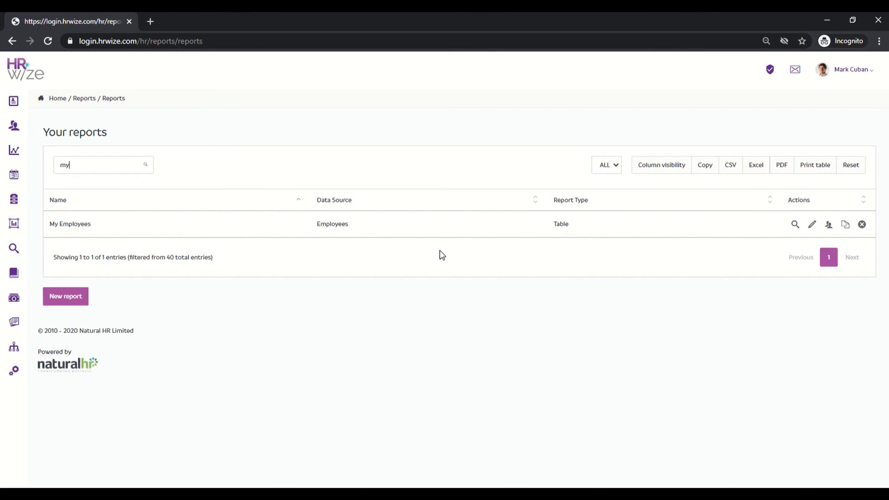
pyautogui.click(831, 226)
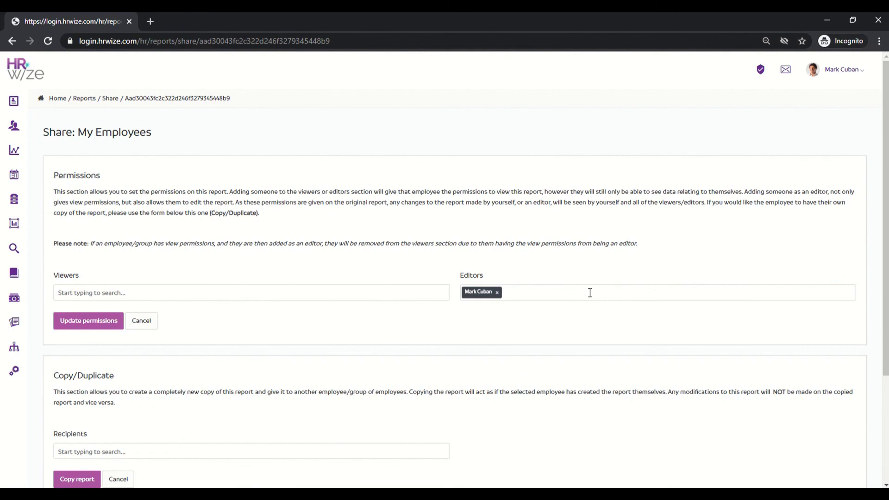
pyautogui.scroll(-3, 590, 293)
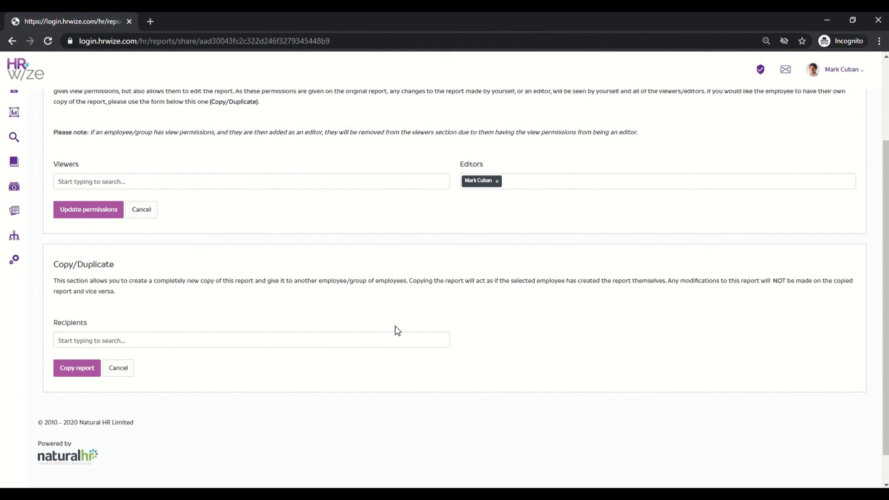
pyautogui.click(341, 340)
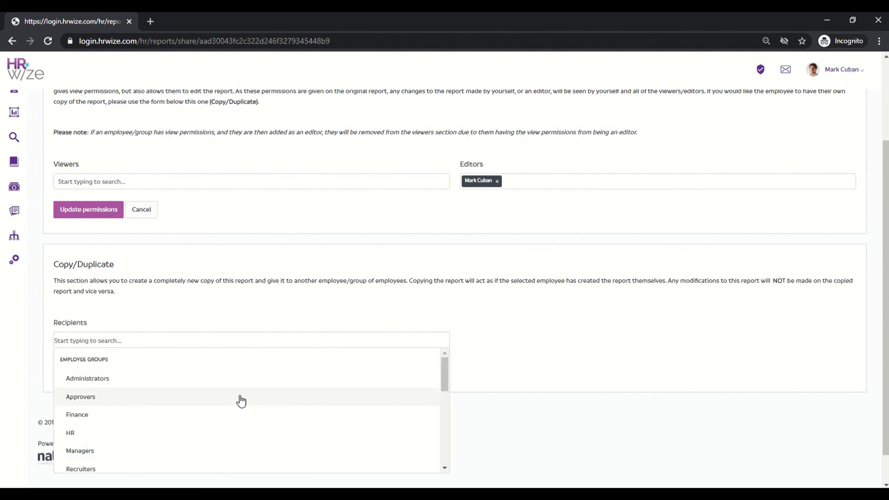
pyautogui.click(216, 417)
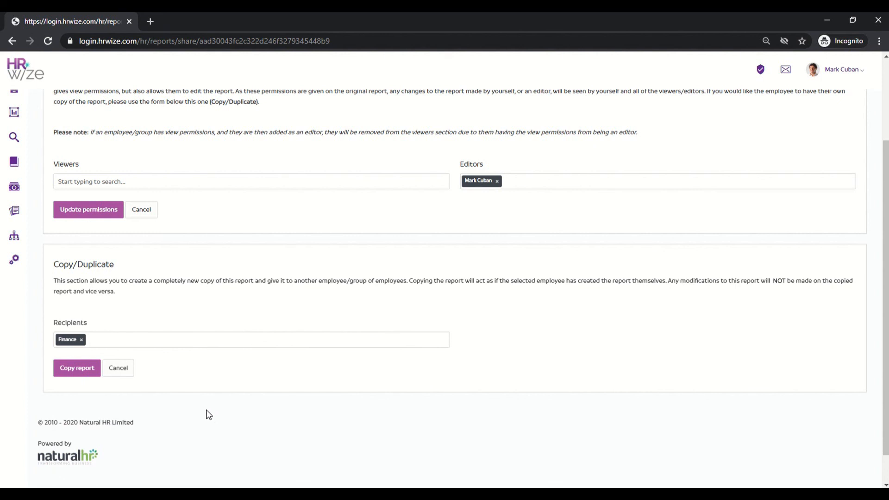
pyautogui.click(82, 369)
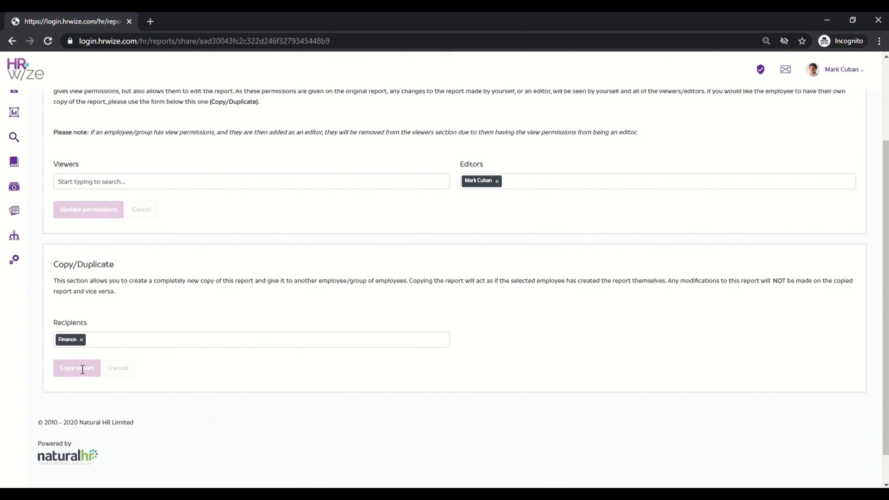